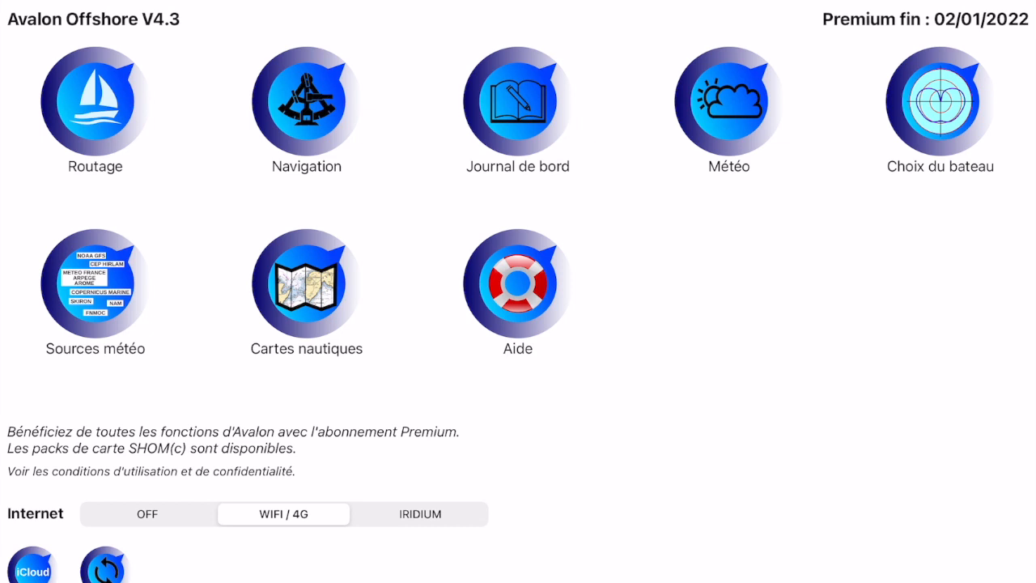
# Open route planning and start a new route, erasing the existing one
pyautogui.click(95, 101)
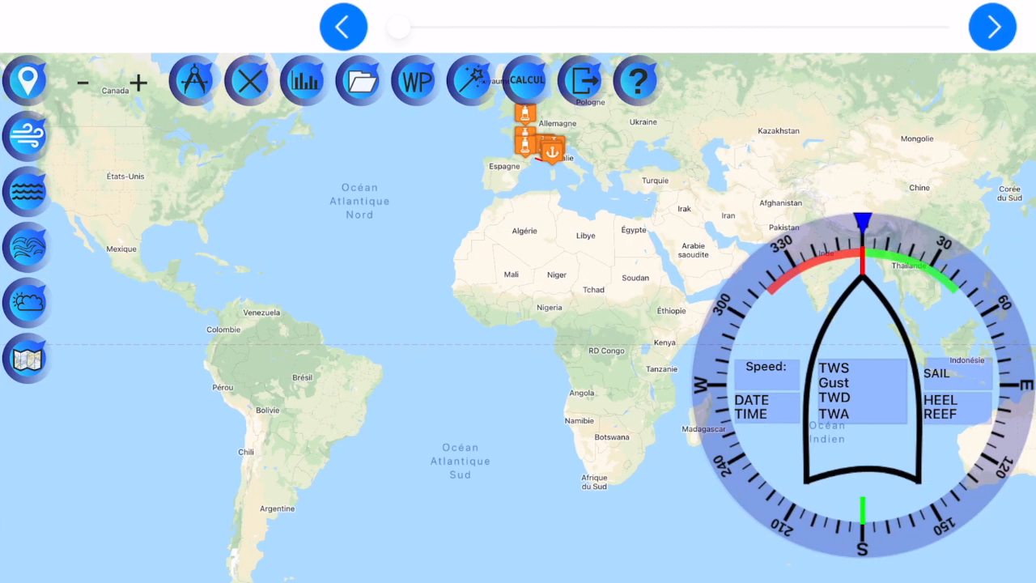
pyautogui.click(361, 80)
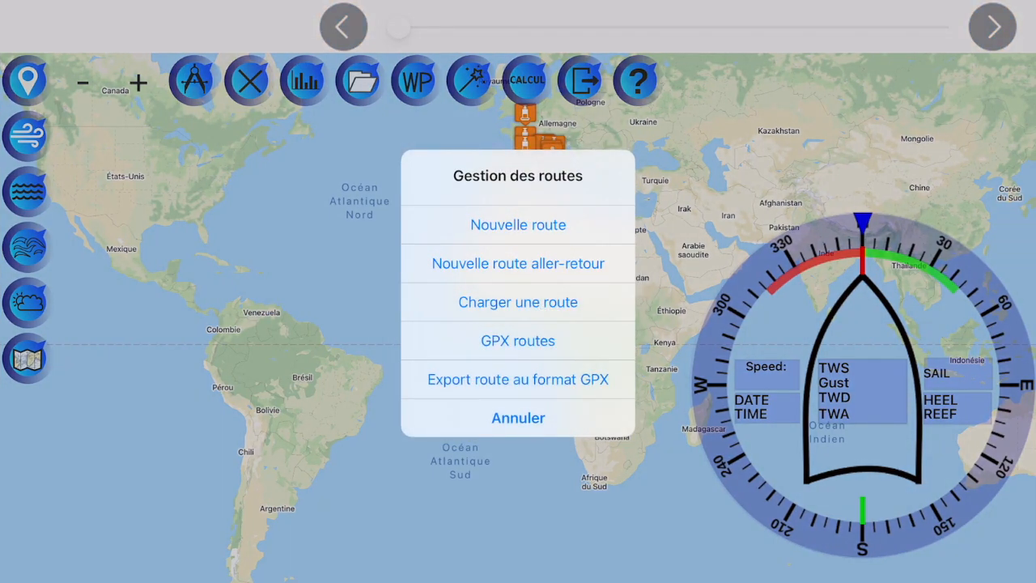
pyautogui.click(518, 224)
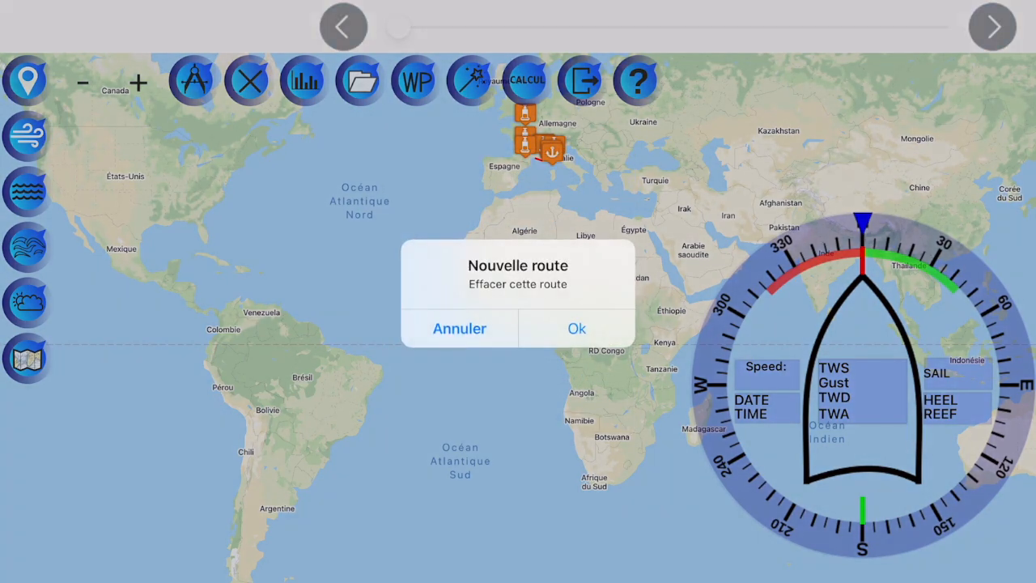
pyautogui.click(576, 328)
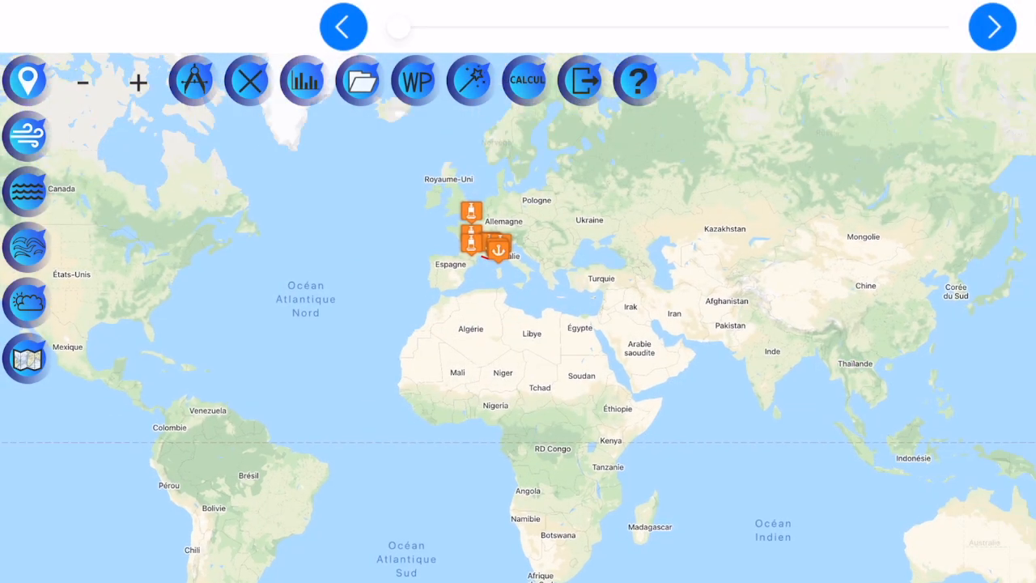
# Place the route's departure point at sea just south of Lorient
pyautogui.scroll(10, 429, 287)
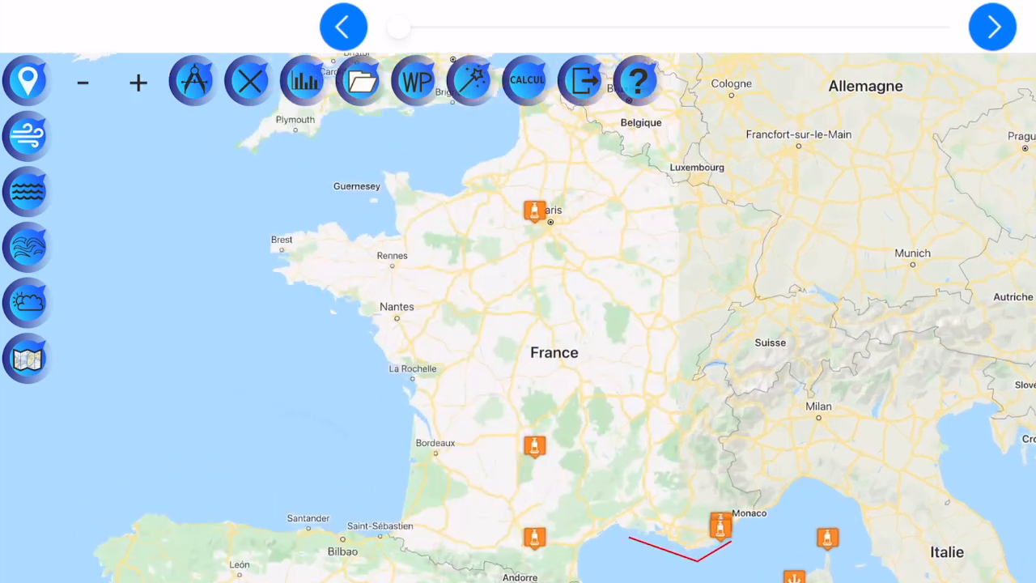
pyautogui.scroll(5, 345, 299)
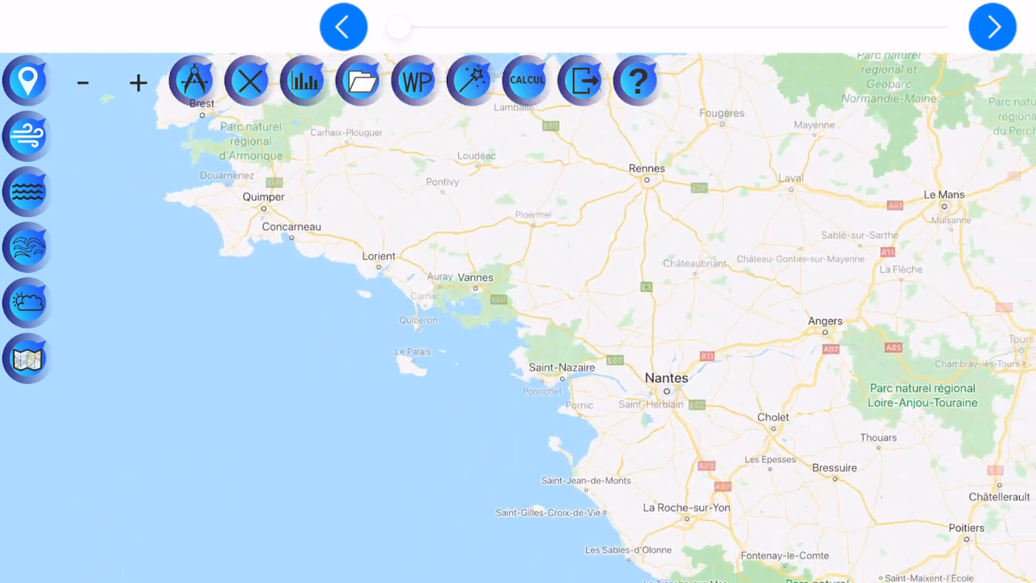
pyautogui.scroll(2, 473, 263)
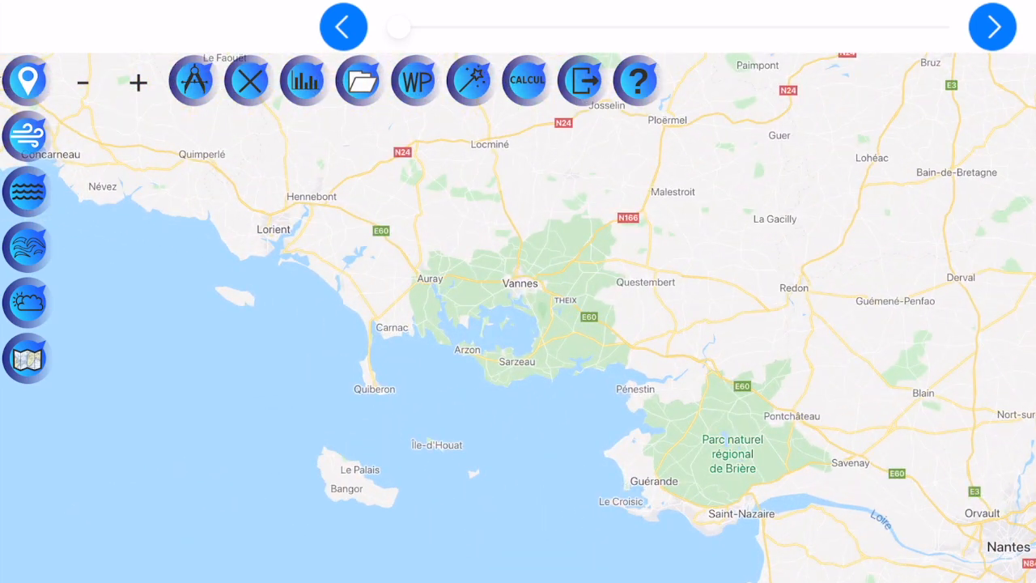
pyautogui.click(279, 271)
# Place the route's arrival point on the coast by Perros-Guirec in northern Brittany
pyautogui.scroll(-3, 518, 324)
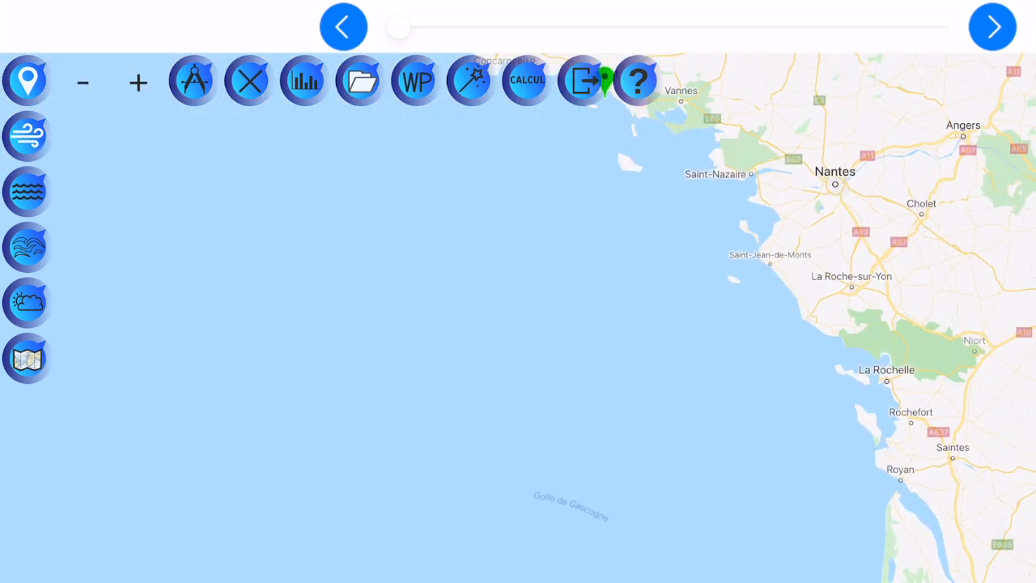
pyautogui.scroll(-2, 518, 323)
pyautogui.scroll(4, 483, 259)
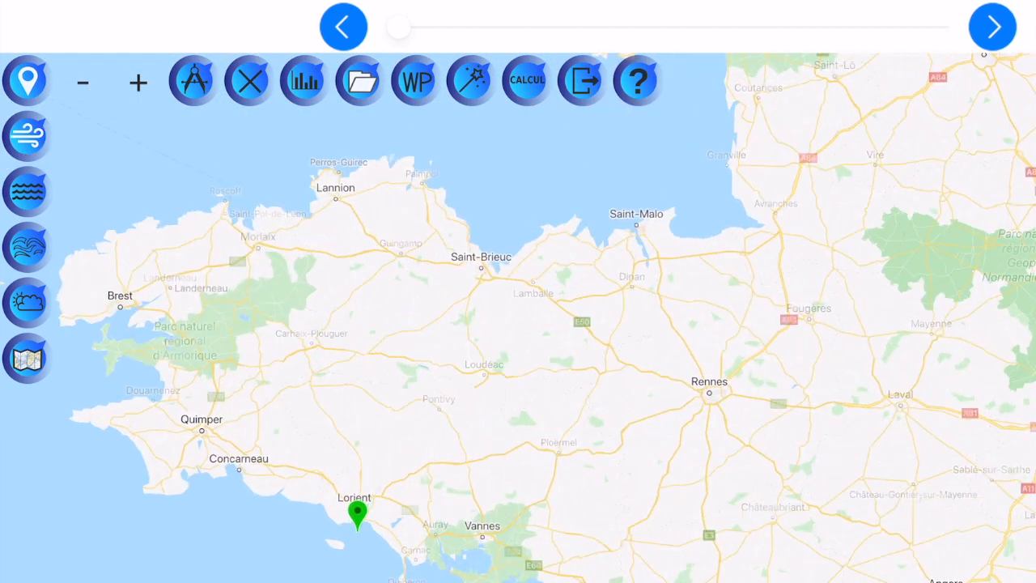
pyautogui.moveTo(486, 243); pyautogui.dragTo(547, 387)
pyautogui.scroll(5, 429, 316)
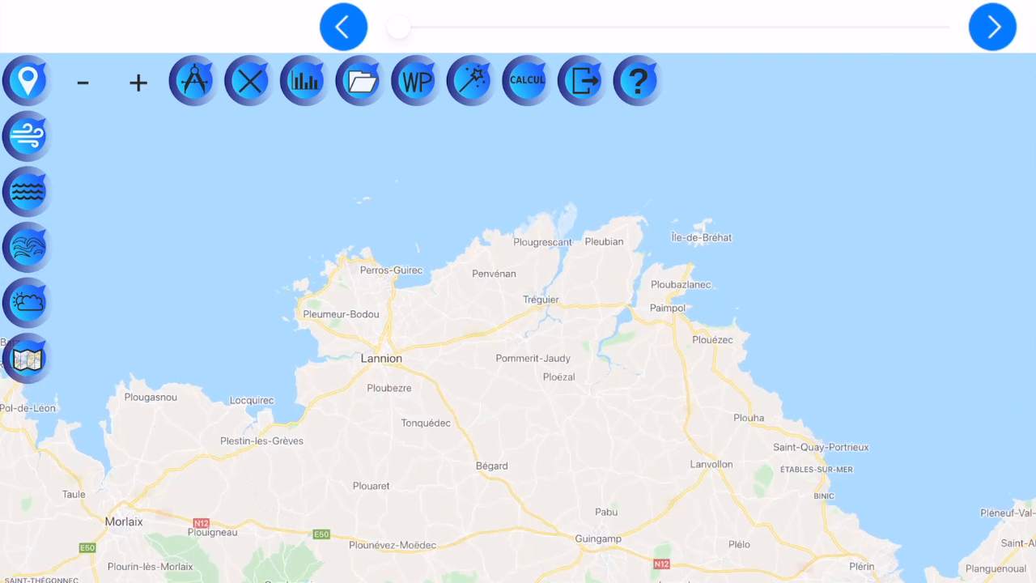
pyautogui.scroll(1, 446, 313)
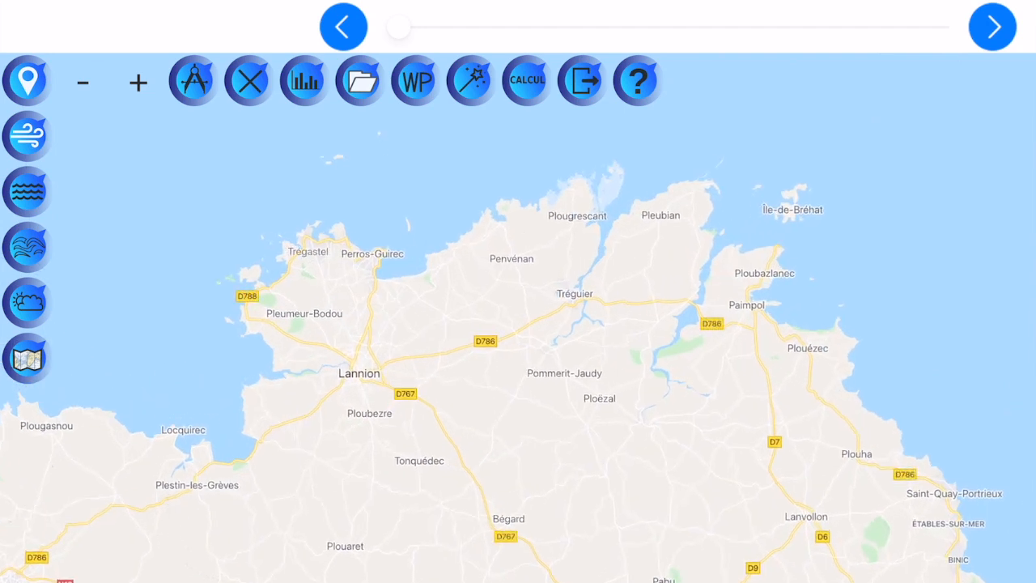
pyautogui.scroll(-5, 761, 207)
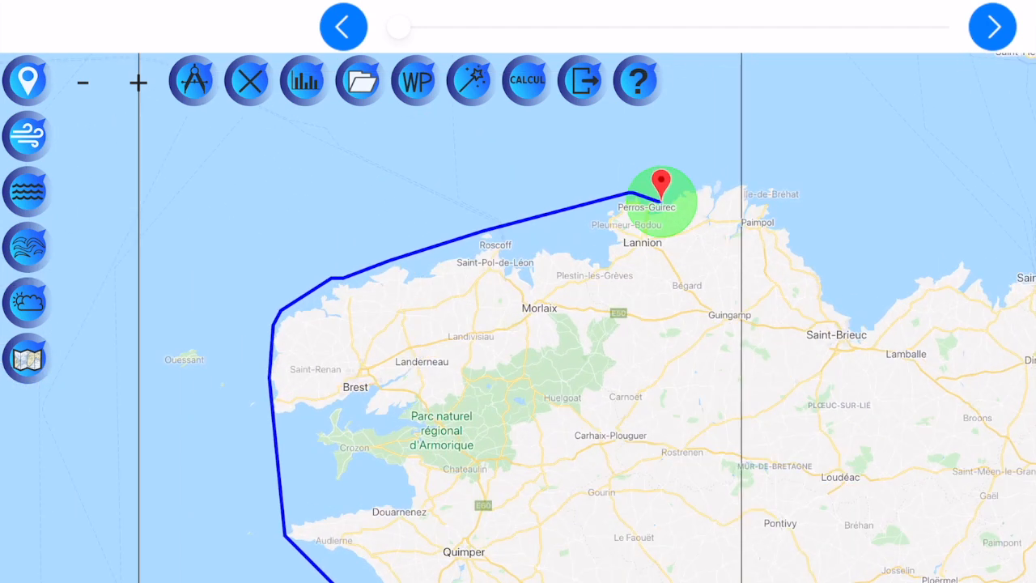
pyautogui.scroll(-1, 664, 211)
pyautogui.moveTo(601, 341); pyautogui.dragTo(518, 294)
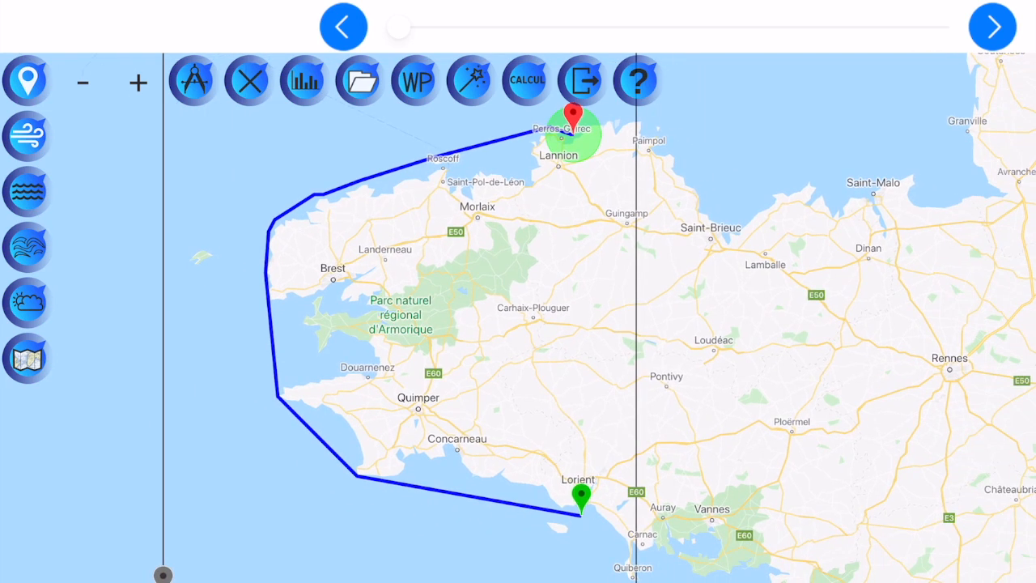
# Generate waypoints along the route and move both marks of waypoint 1 farther west, offshore of Audierne
pyautogui.click(415, 80)
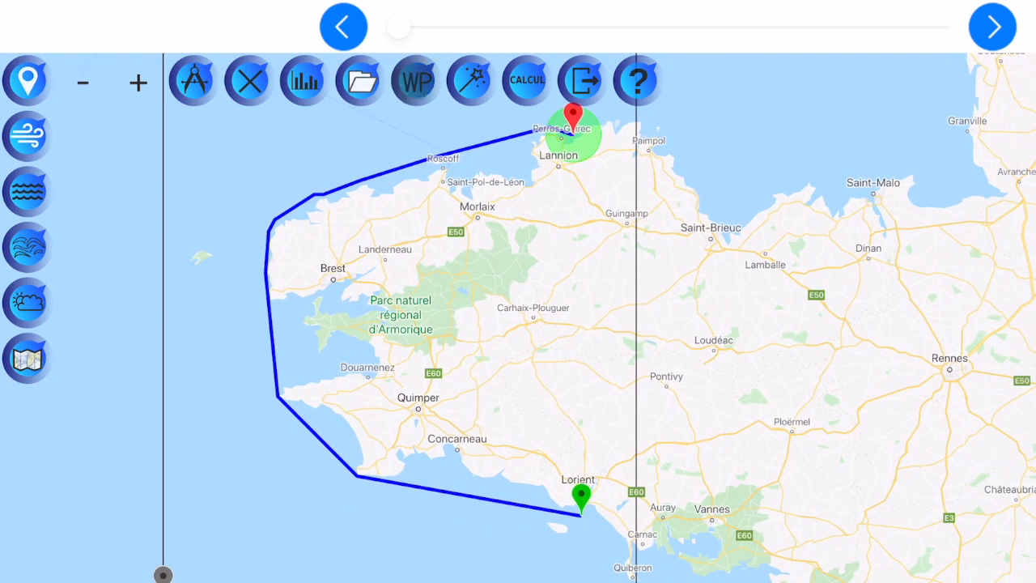
pyautogui.moveTo(453, 364); pyautogui.dragTo(580, 275)
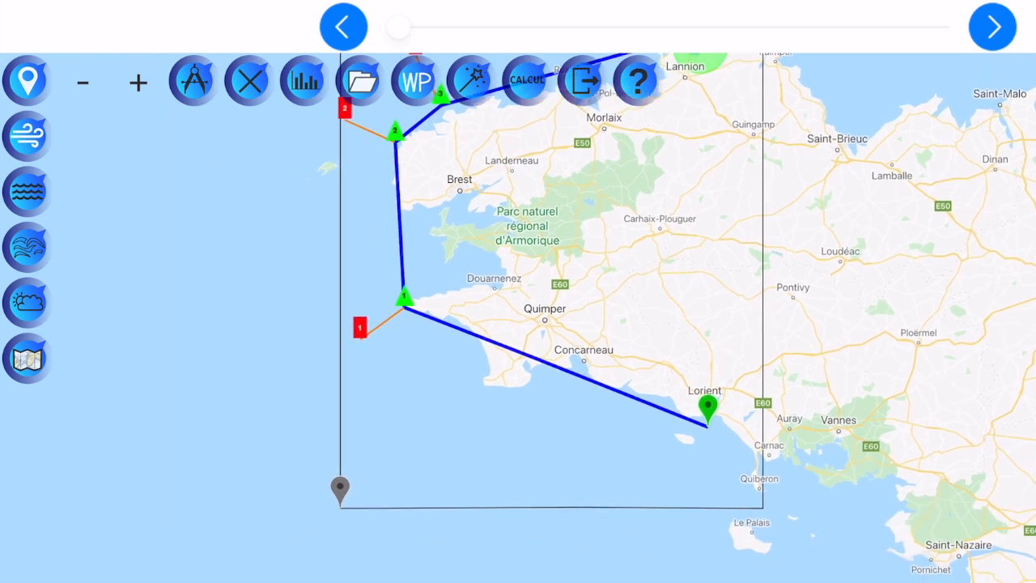
pyautogui.scroll(3, 383, 355)
pyautogui.moveTo(340, 315); pyautogui.dragTo(195, 310)
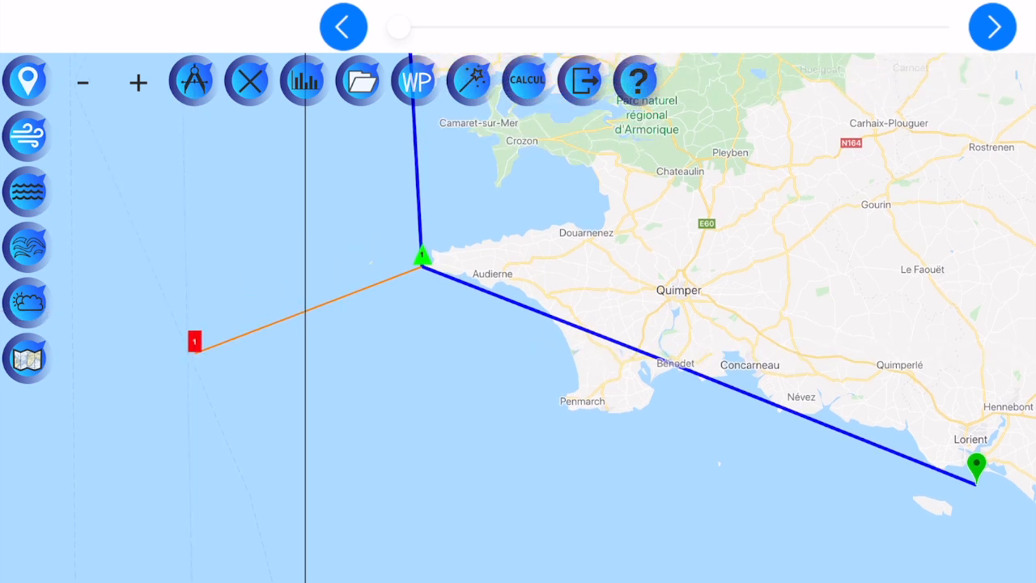
pyautogui.moveTo(423, 257); pyautogui.dragTo(329, 250)
pyautogui.scroll(-3, 407, 503)
pyautogui.scroll(-2, 518, 323)
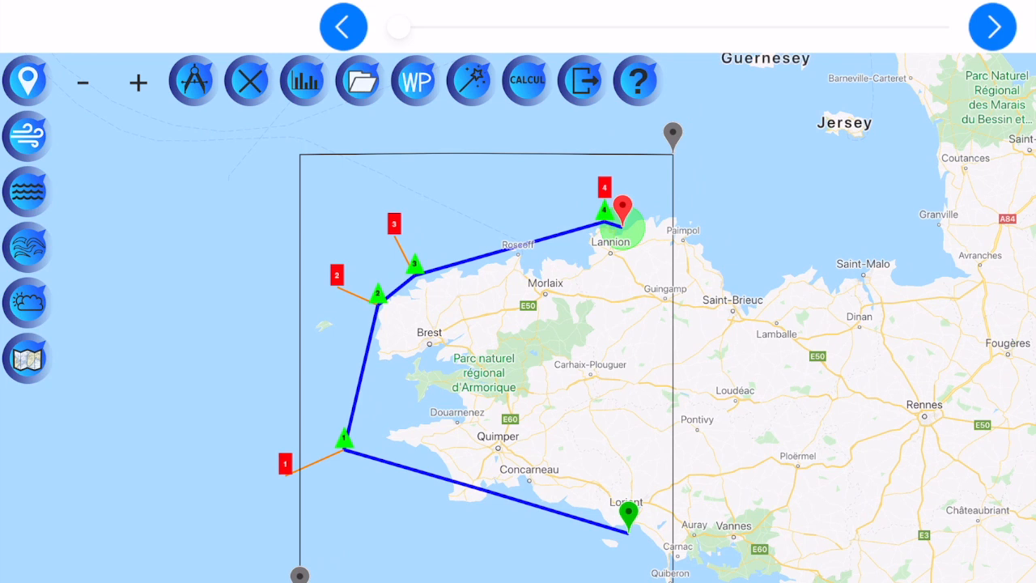
# Delete waypoint 2 northwest of Brest and calculate the weather route from Lorient to Perros-Guirec
pyautogui.click(378, 293)
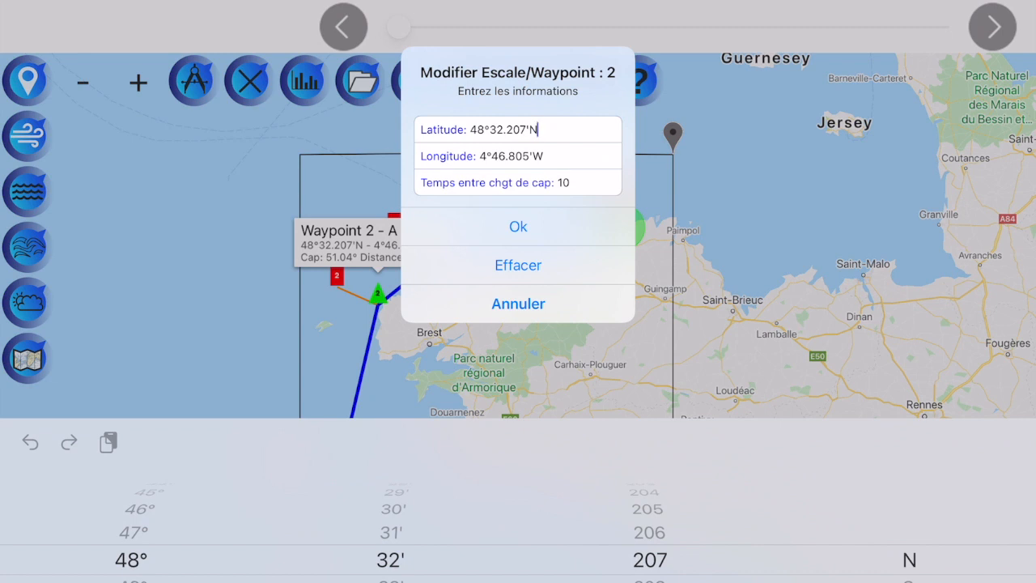
pyautogui.press('Return')
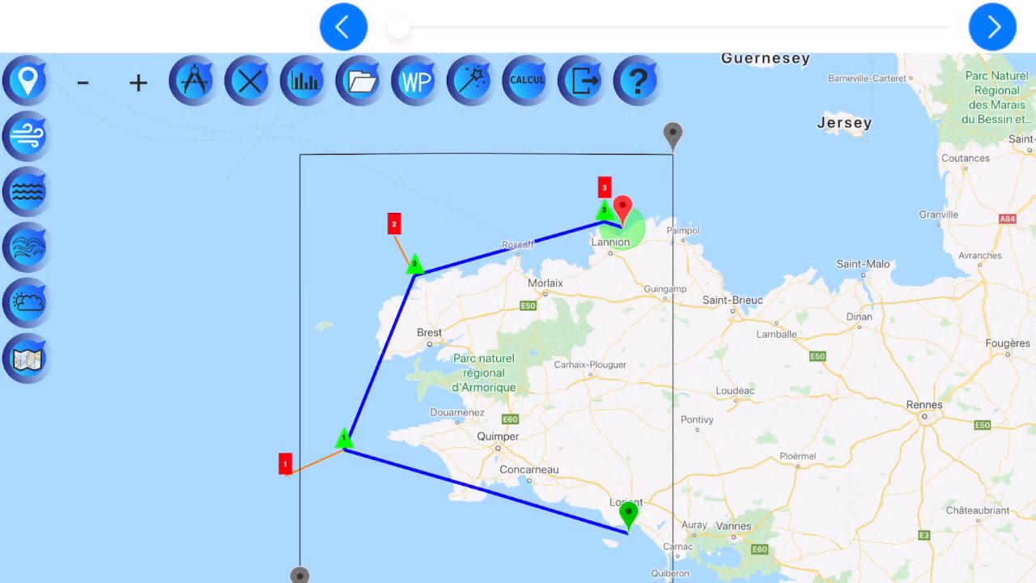
pyautogui.click(527, 80)
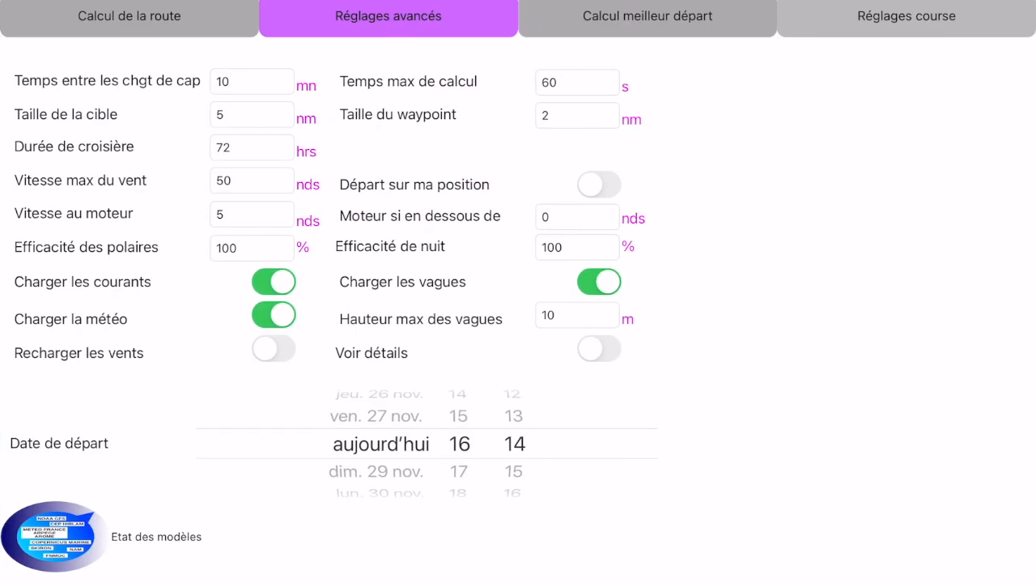
pyautogui.click(129, 15)
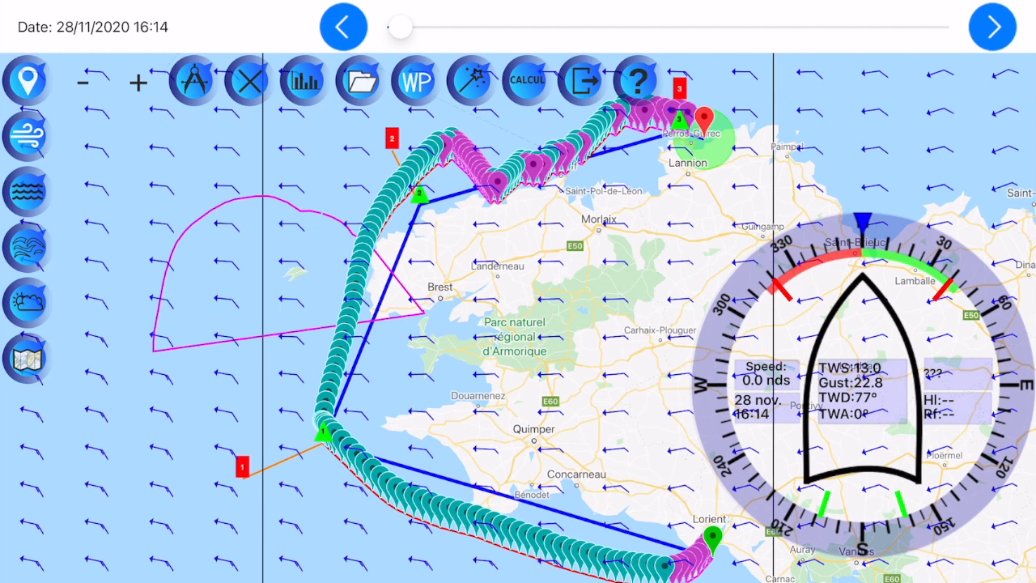
# Reverse the route and calculate the return passage from Perros-Guirec to Lorient
pyautogui.click(361, 80)
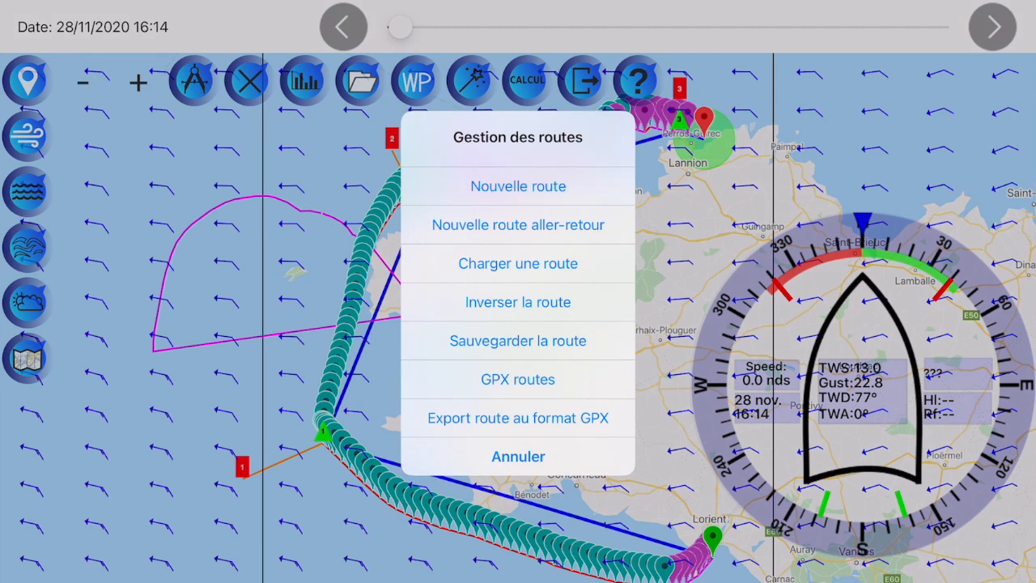
pyautogui.click(518, 302)
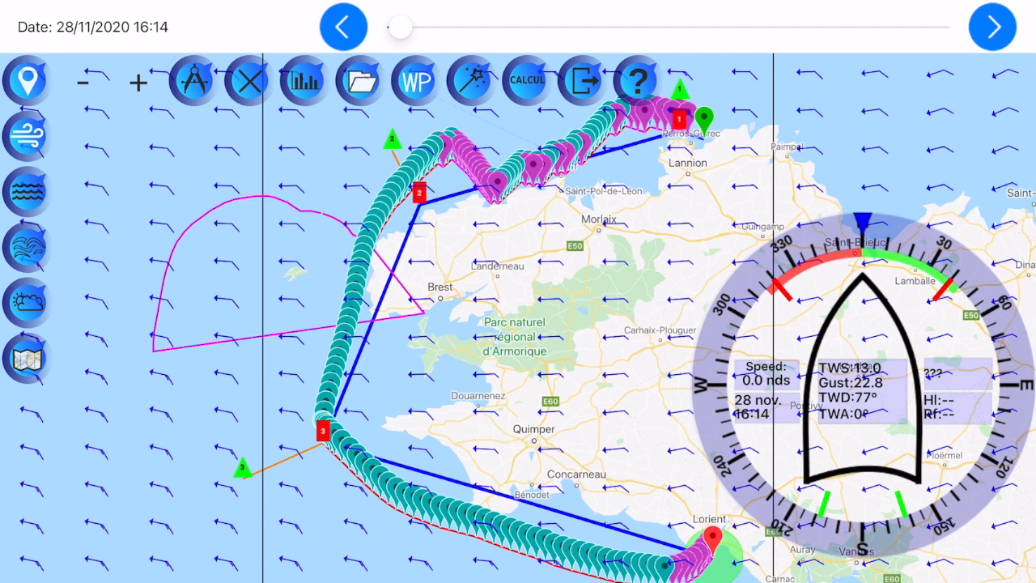
pyautogui.click(527, 81)
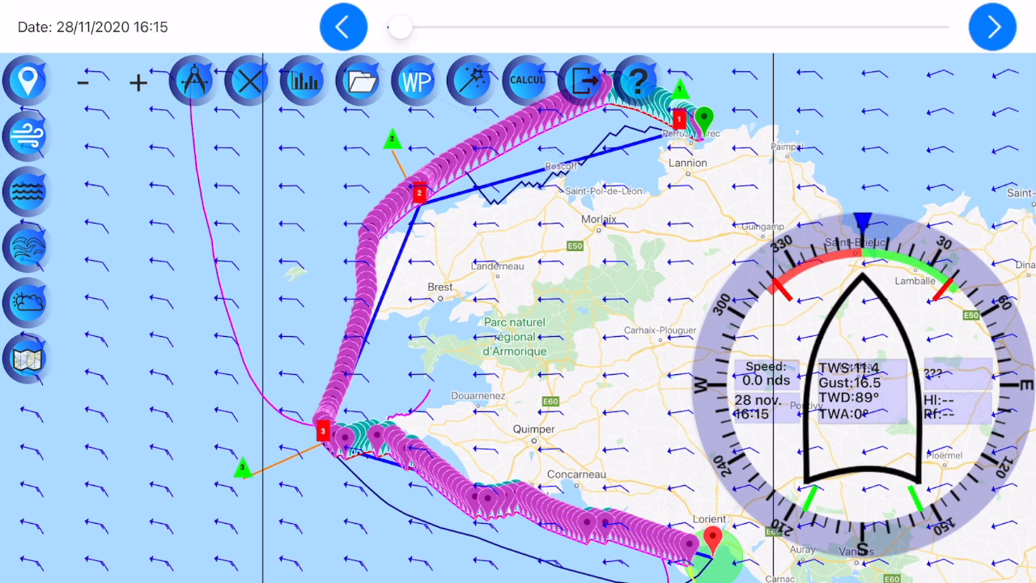
pyautogui.click(138, 82)
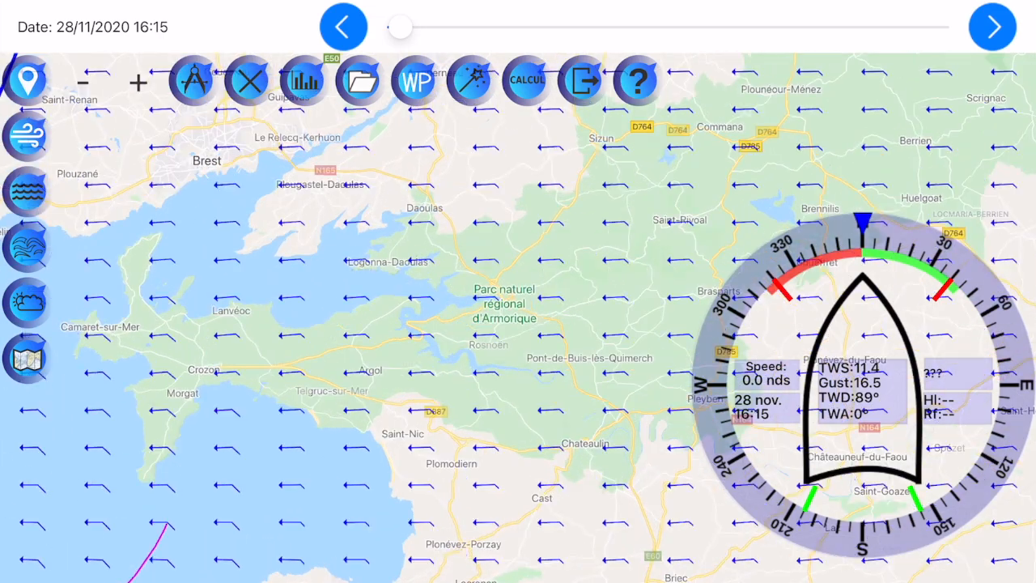
pyautogui.click(82, 81)
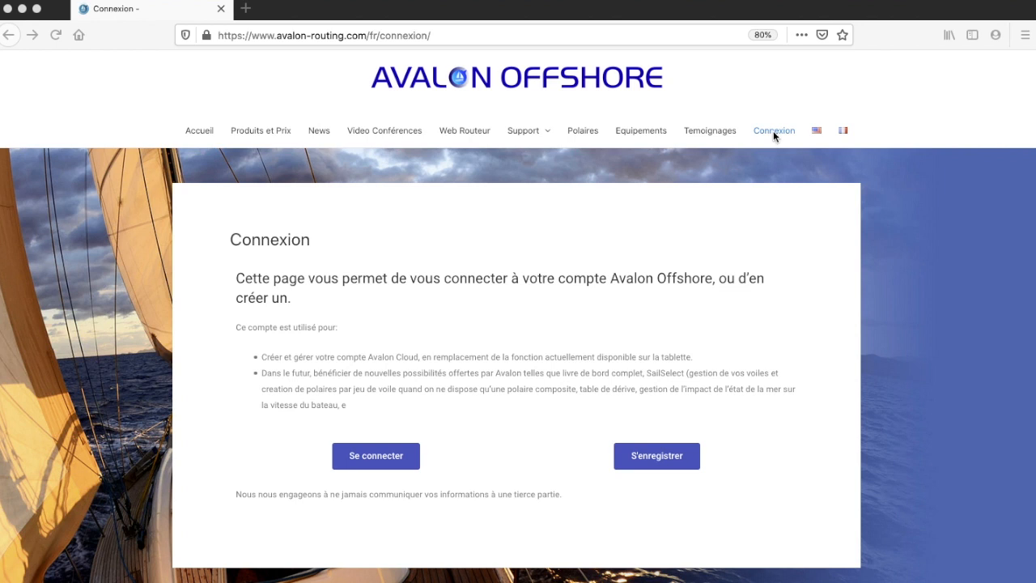
# Open the account registration form on the Avalon Offshore website and review its fields, newsletter choice and language options
pyautogui.click(654, 460)
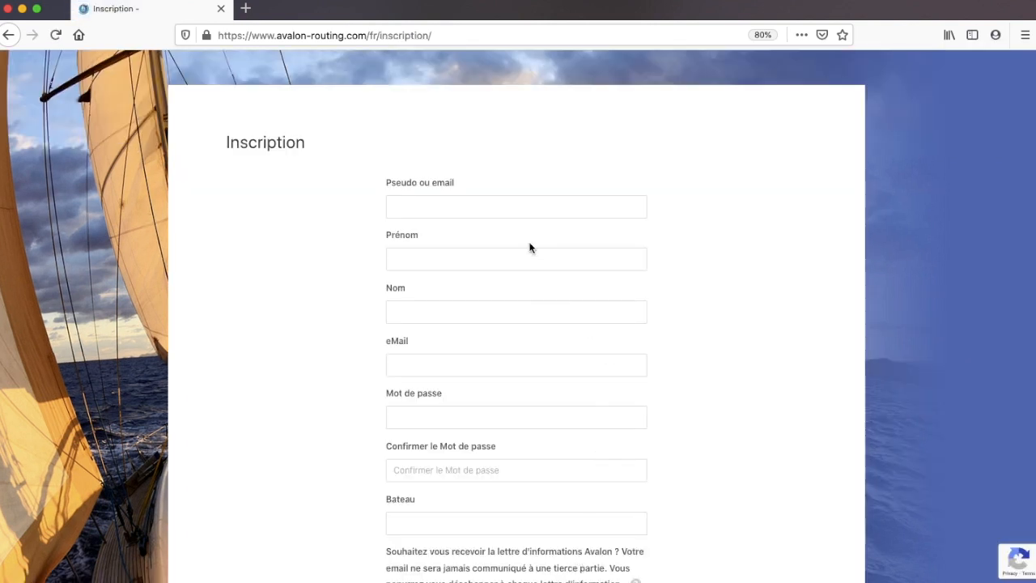
pyautogui.scroll(-2, 448, 267)
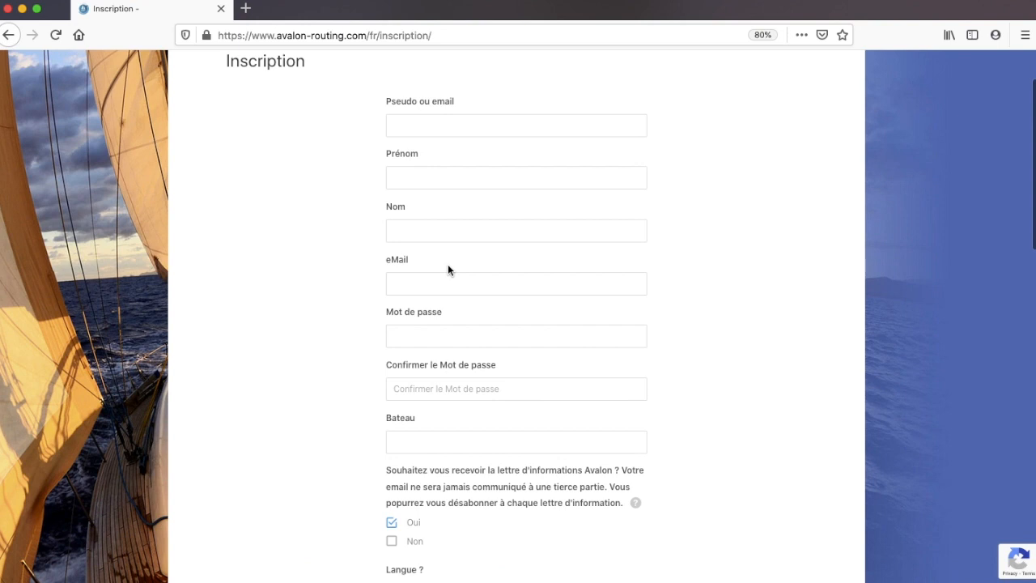
pyautogui.scroll(-1, 448, 264)
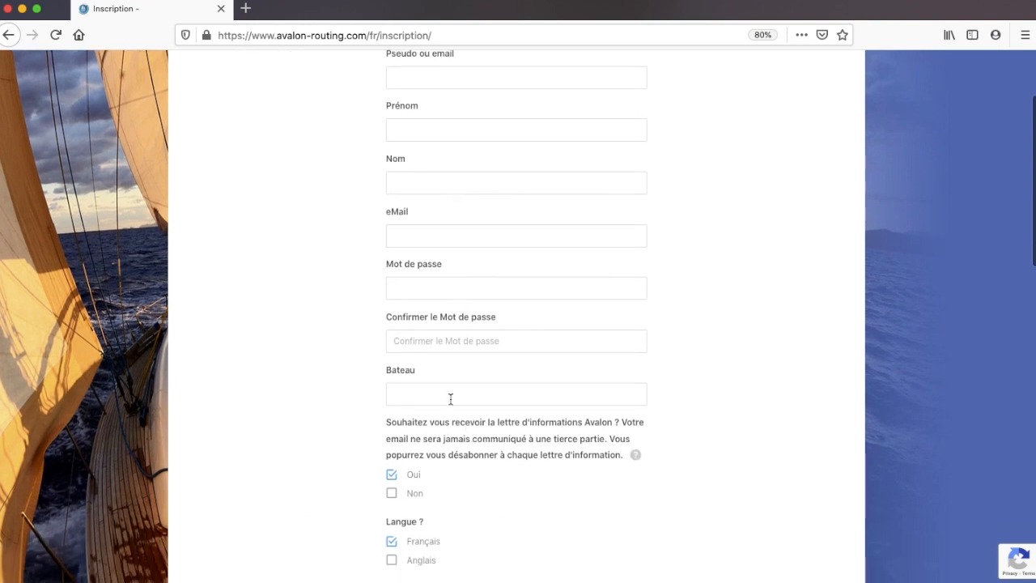
pyautogui.scroll(-1, 451, 399)
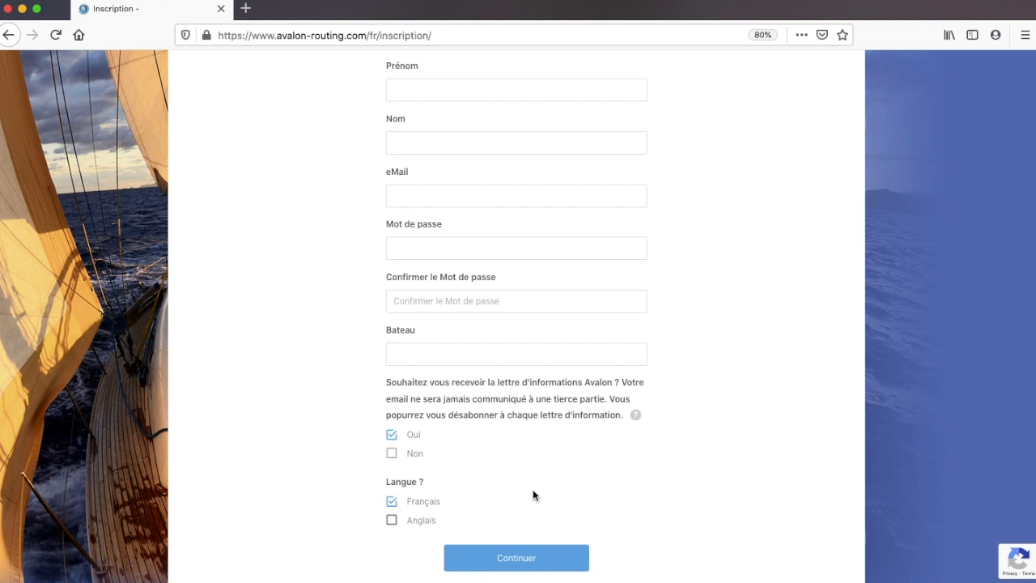
pyautogui.scroll(2, 533, 489)
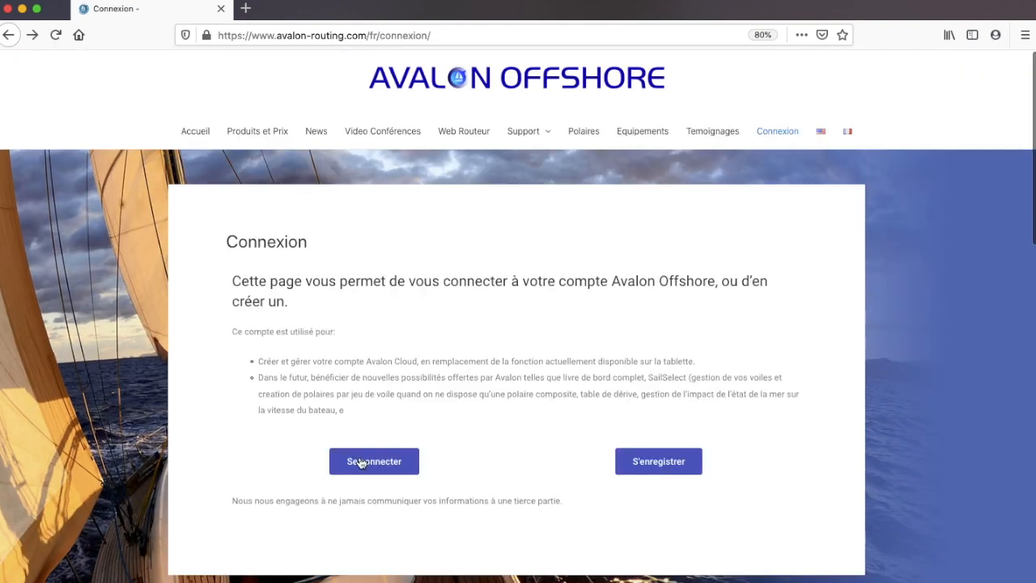
# Sign in to the Avalon Offshore account and review the available and in-development services in the personal space
pyautogui.click(361, 463)
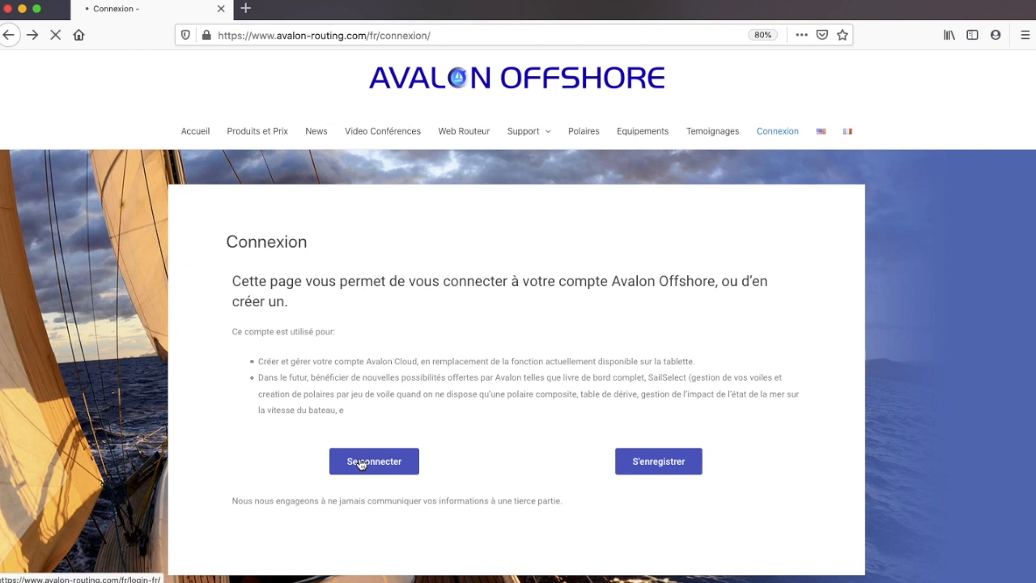
pyautogui.click(510, 386)
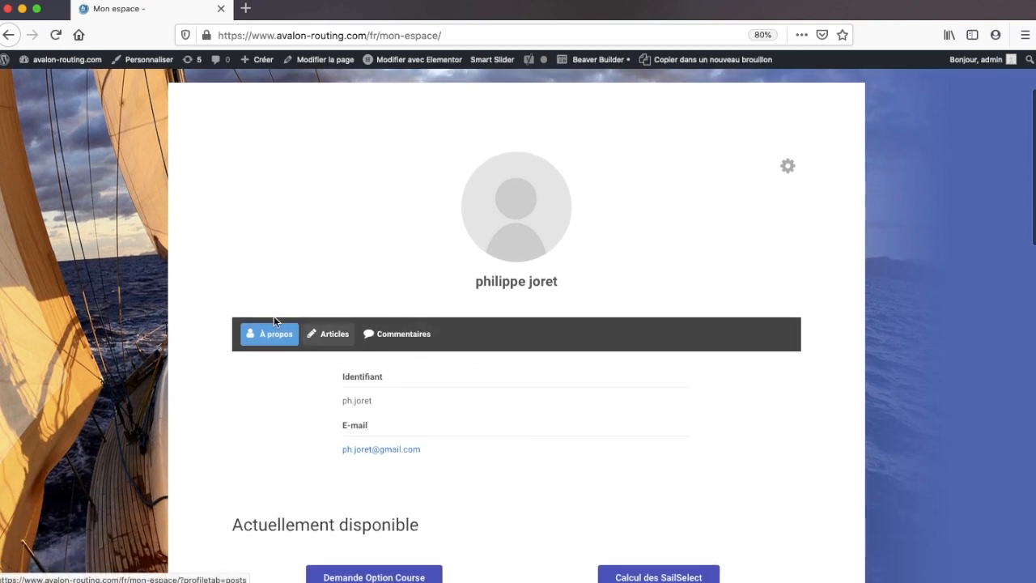
pyautogui.scroll(-5, 586, 457)
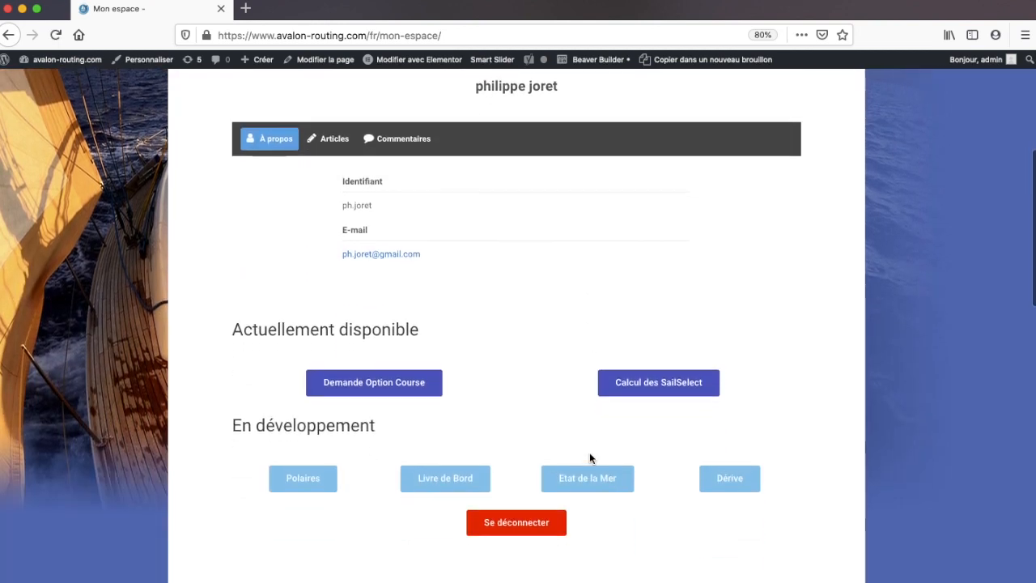
pyautogui.scroll(-3, 590, 458)
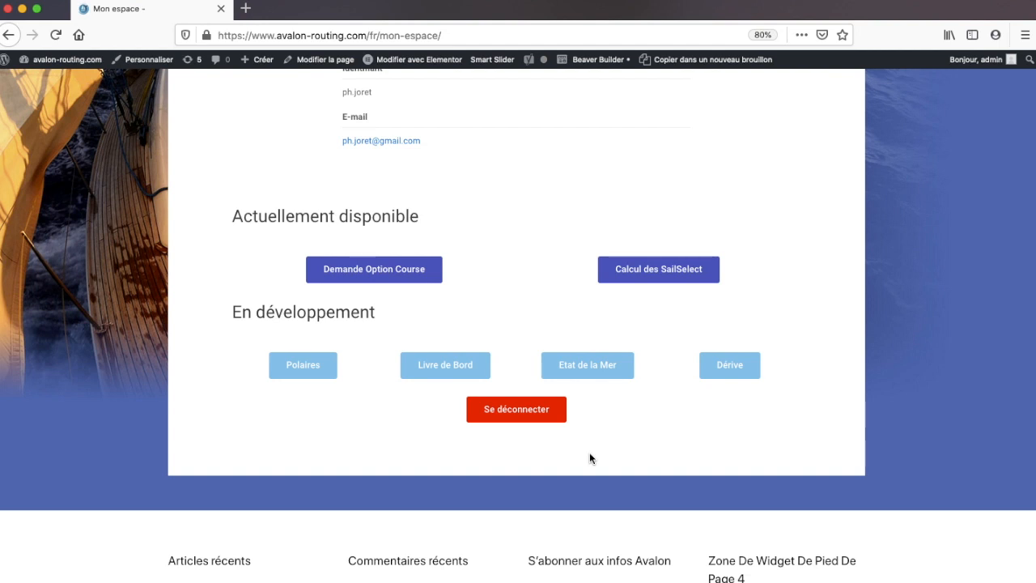
# Review the services in the personal space and open the race option request (Demande Option Course)
pyautogui.scroll(2, 538, 220)
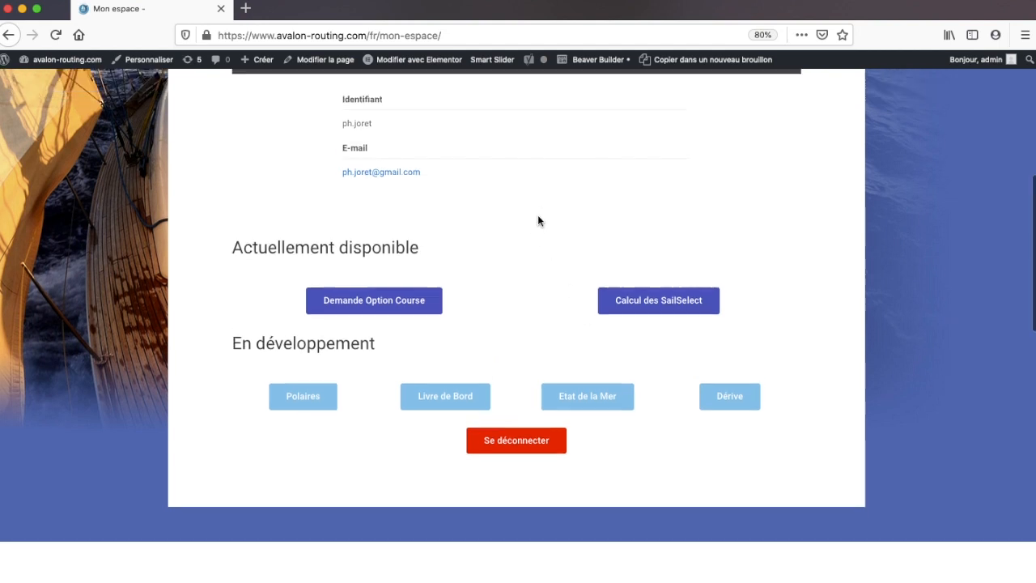
pyautogui.scroll(-1, 538, 220)
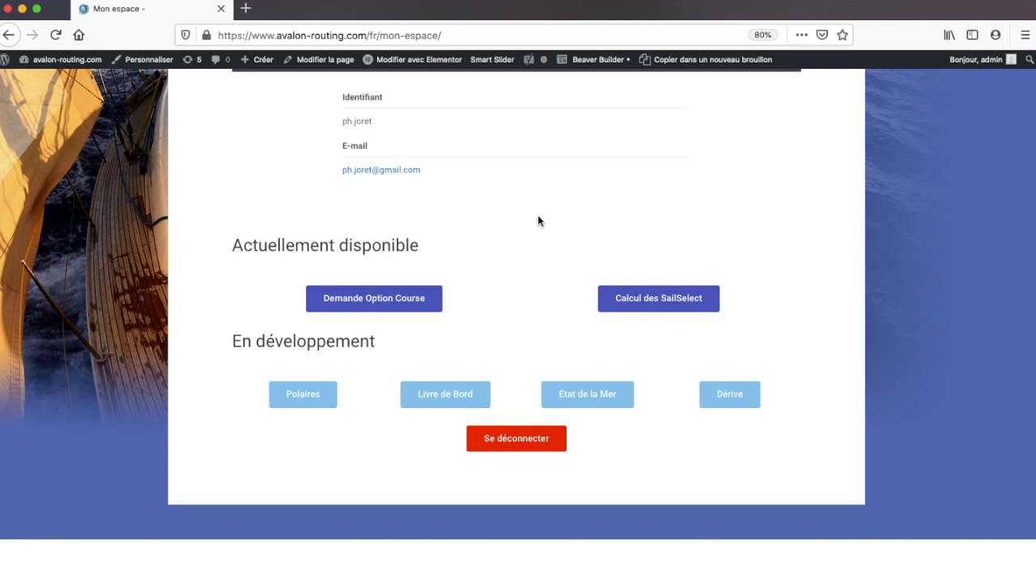
pyautogui.click(359, 304)
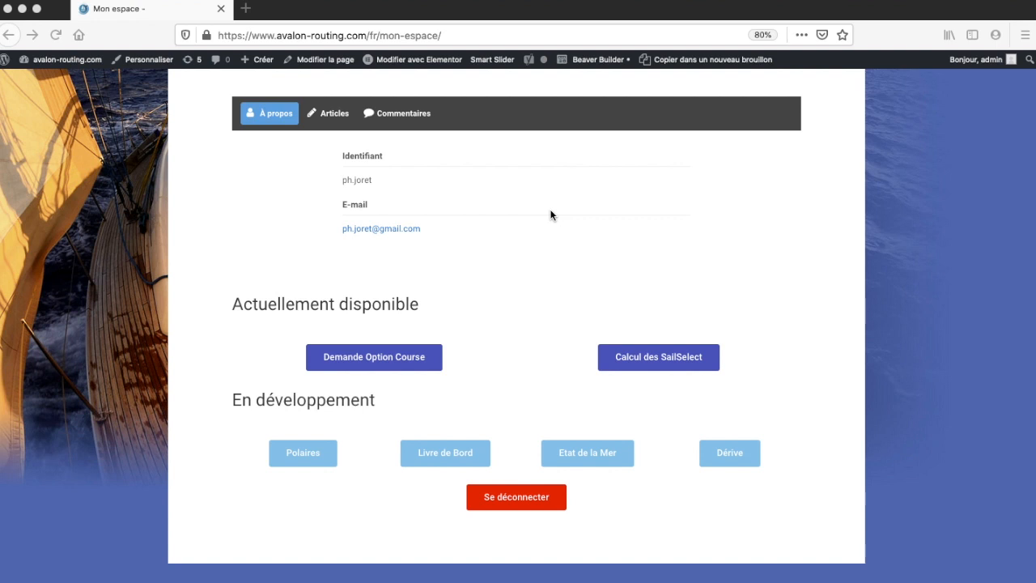
# Open the SailSelect calculation page and read its file requirements and template instructions
pyautogui.click(636, 357)
pyautogui.click(637, 358)
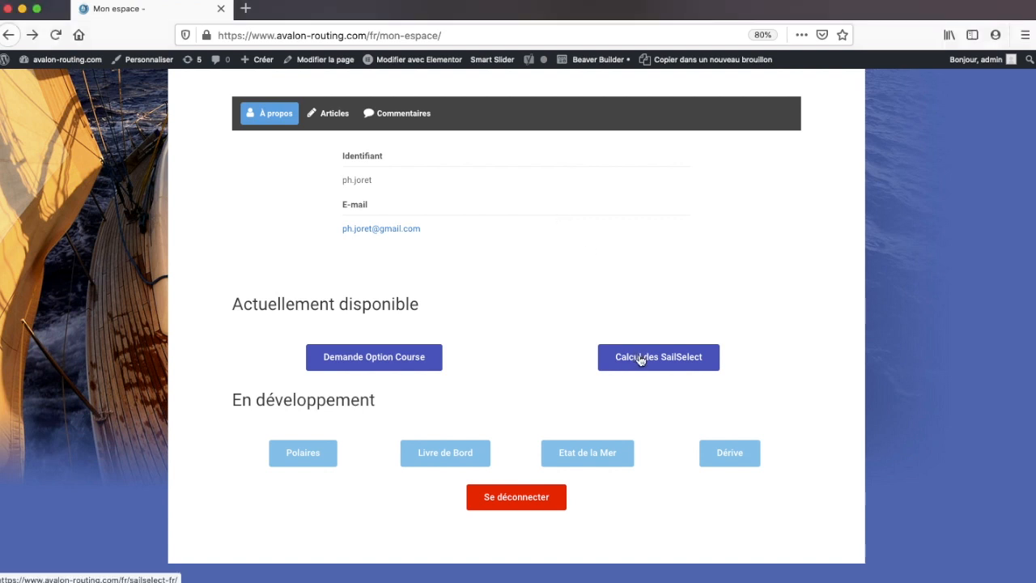
pyautogui.scroll(-5, 639, 361)
pyautogui.scroll(-1, 639, 361)
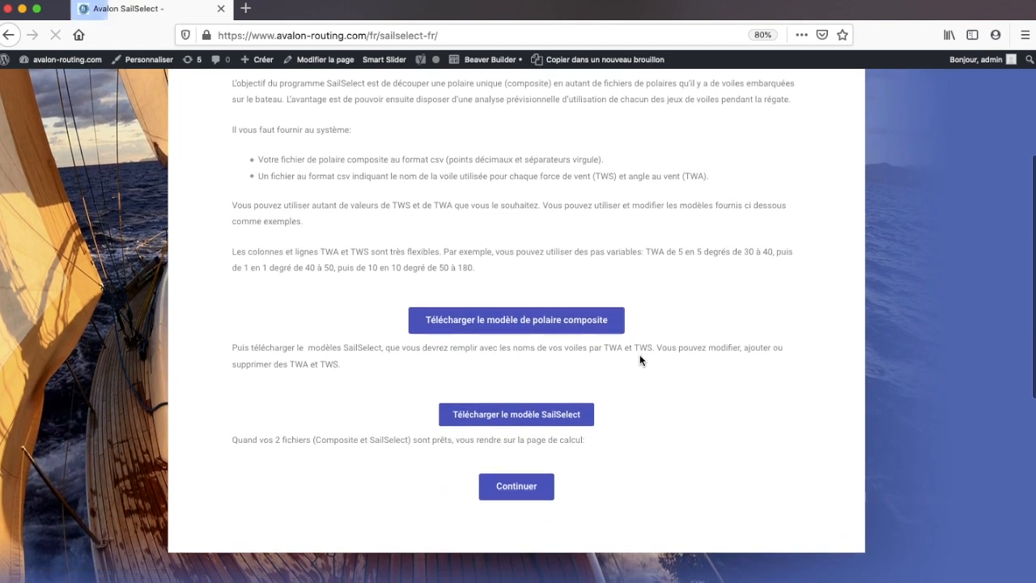
pyautogui.scroll(-1, 639, 360)
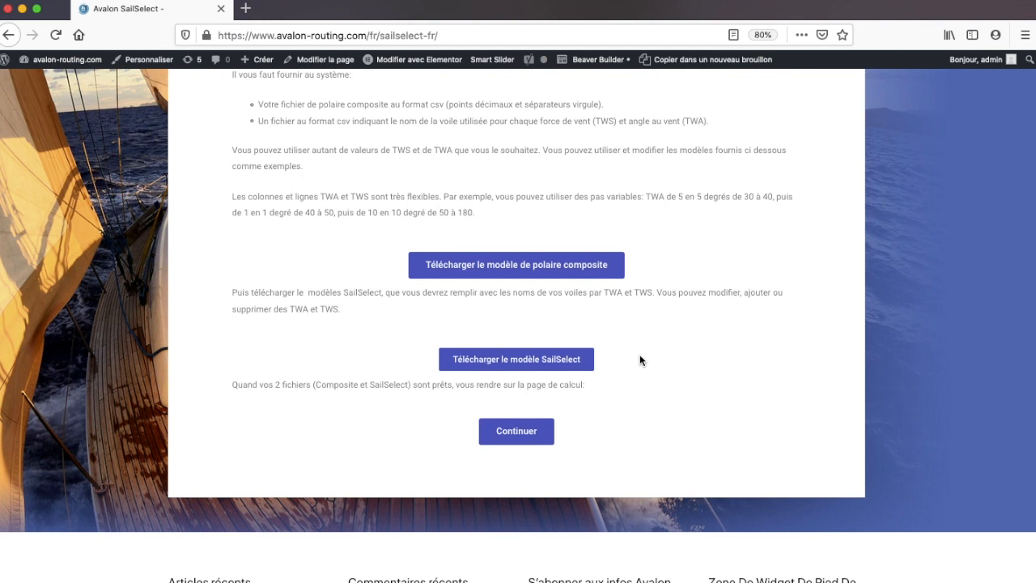
# Open the composite polar template composite.csv in Numbers, examine its TWA/TWS grid and return to the SailSelect page in Firefox
pyautogui.click(526, 268)
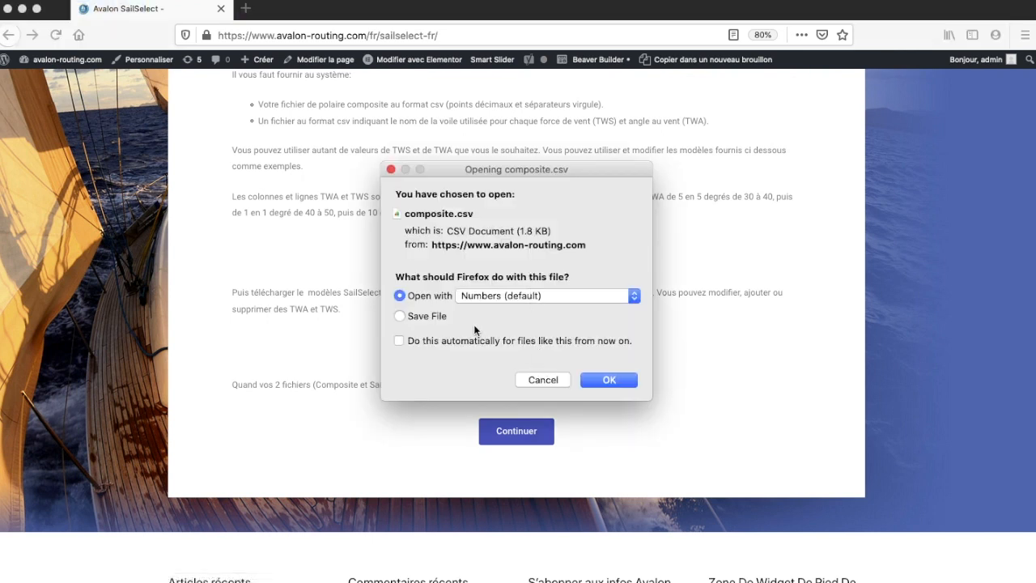
pyautogui.click(610, 380)
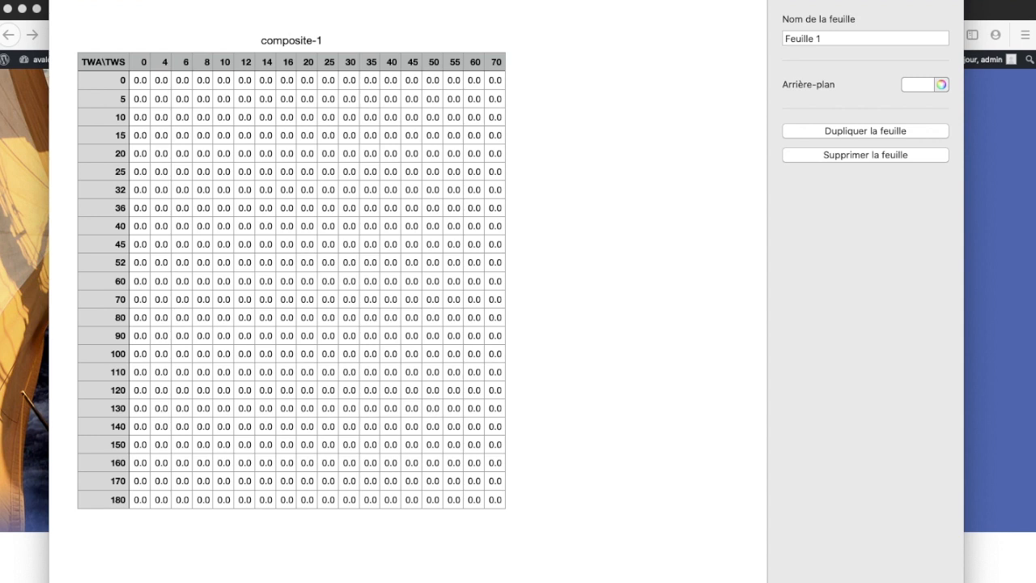
pyautogui.press('super+Tab')
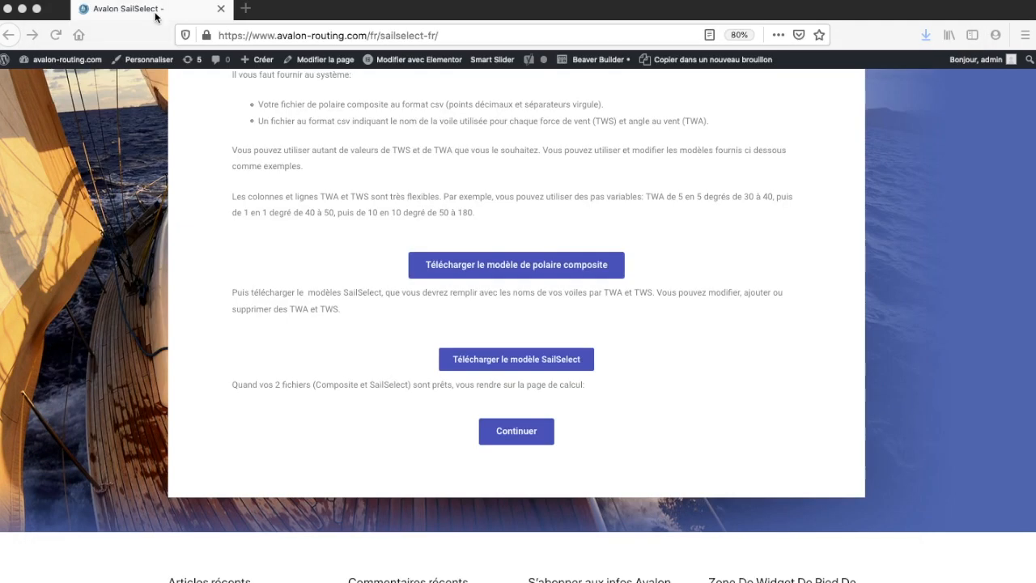
# Open the SailSelect-Template-1.csv model in Numbers, examine its sail name grid and close the spreadsheet
pyautogui.click(483, 369)
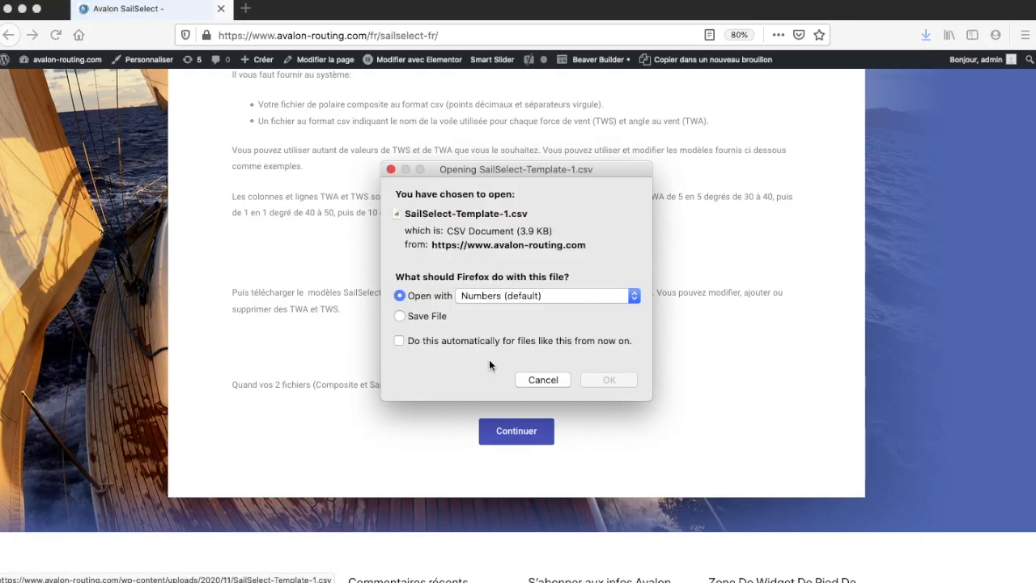
pyautogui.click(603, 379)
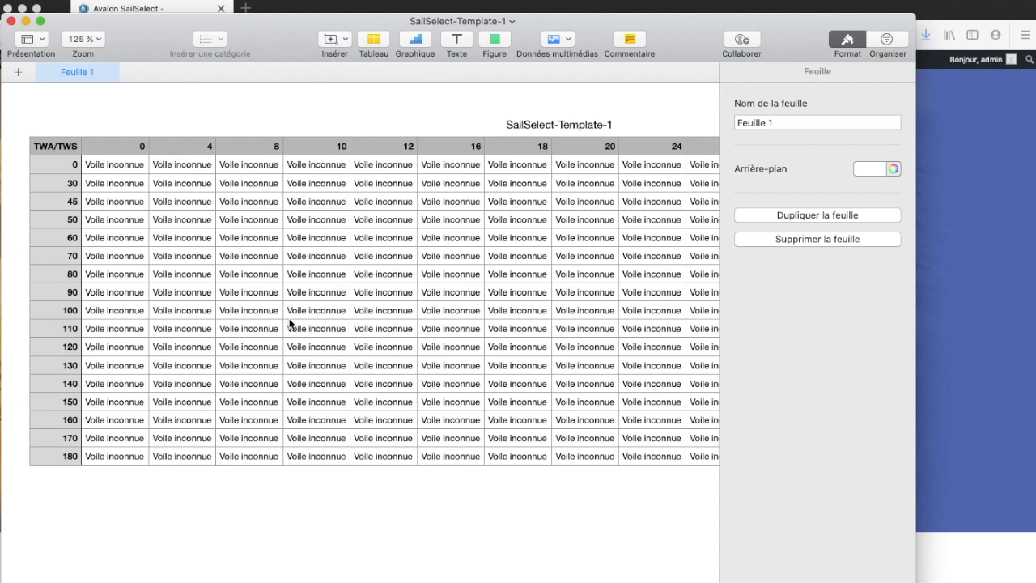
pyautogui.click(11, 21)
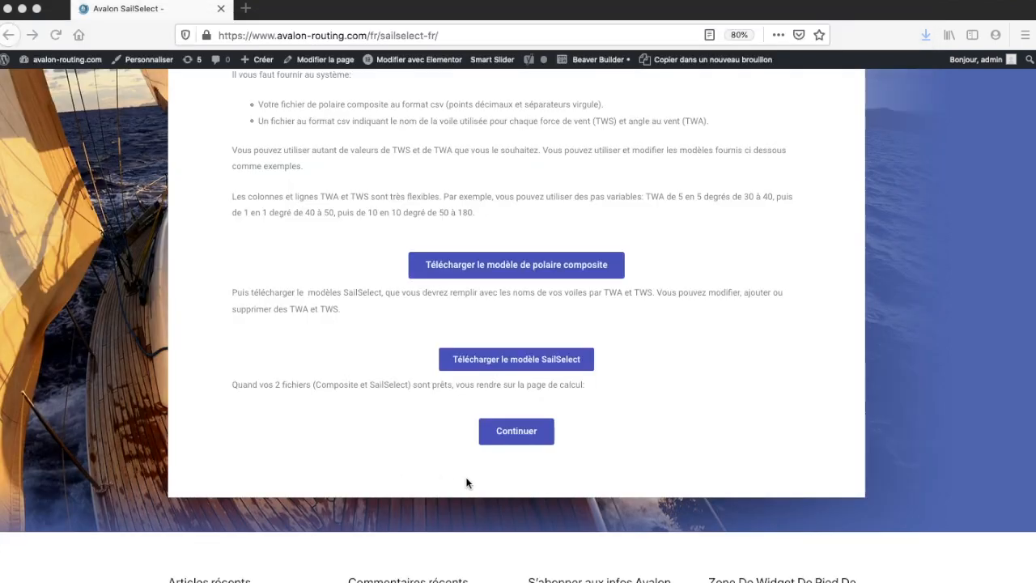
# Continue to the SailSelect calculator and load Polaires Composite exemple.csv as the composite polar file
pyautogui.click(523, 441)
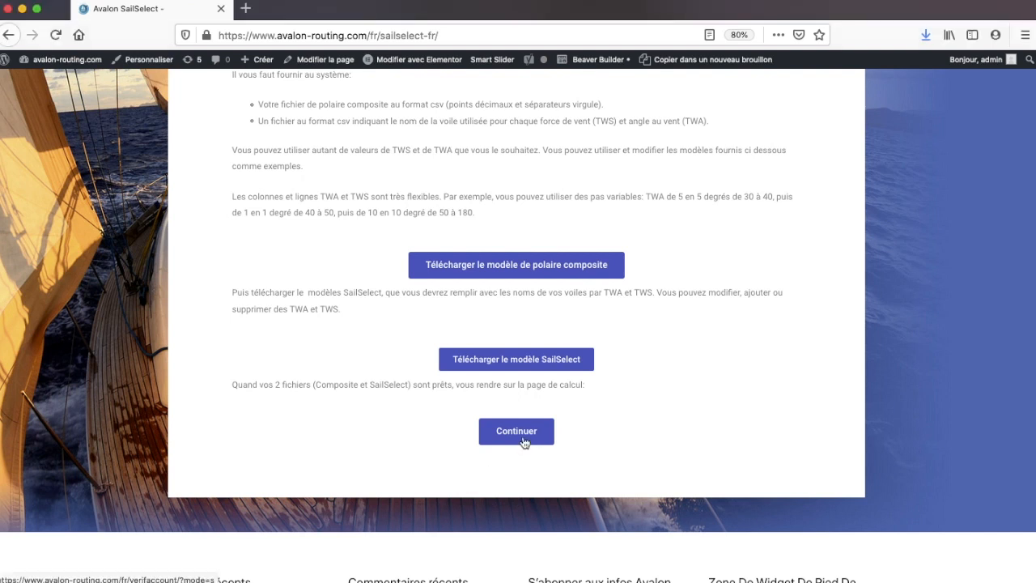
pyautogui.click(523, 441)
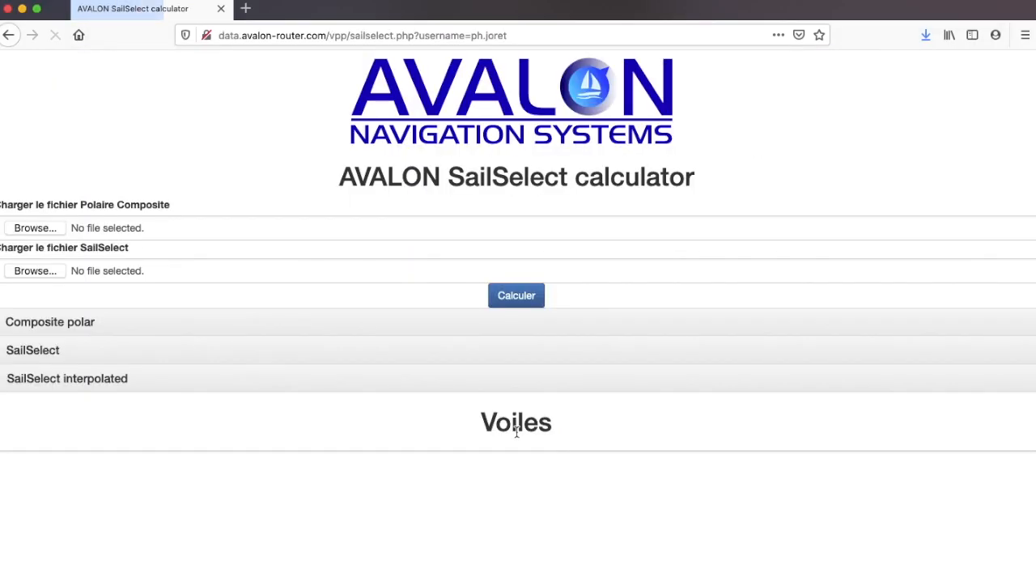
pyautogui.click(45, 230)
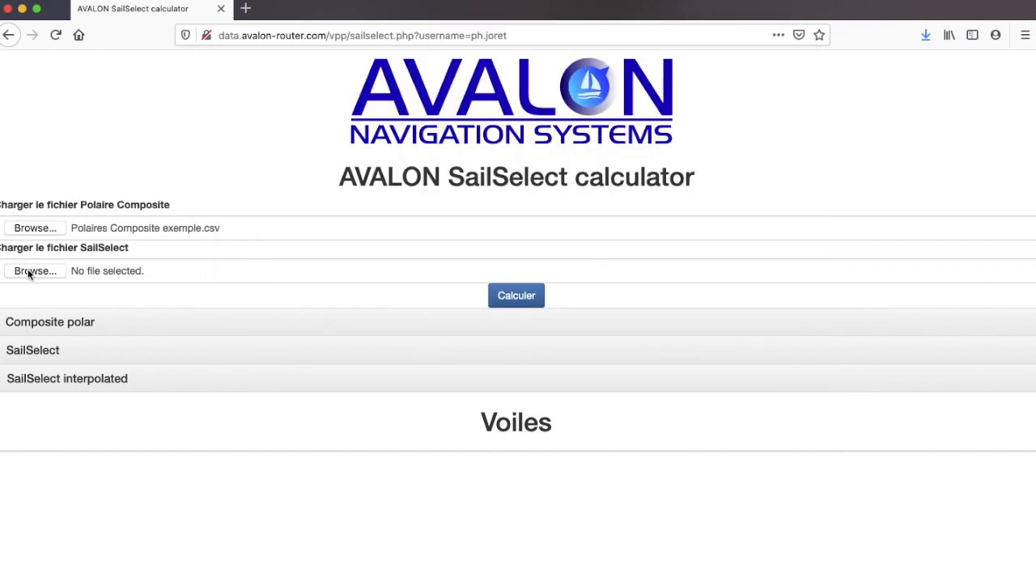
# Load SailSelect Exemple.csv as the SailSelect file and calculate the individual sail polars
pyautogui.click(29, 272)
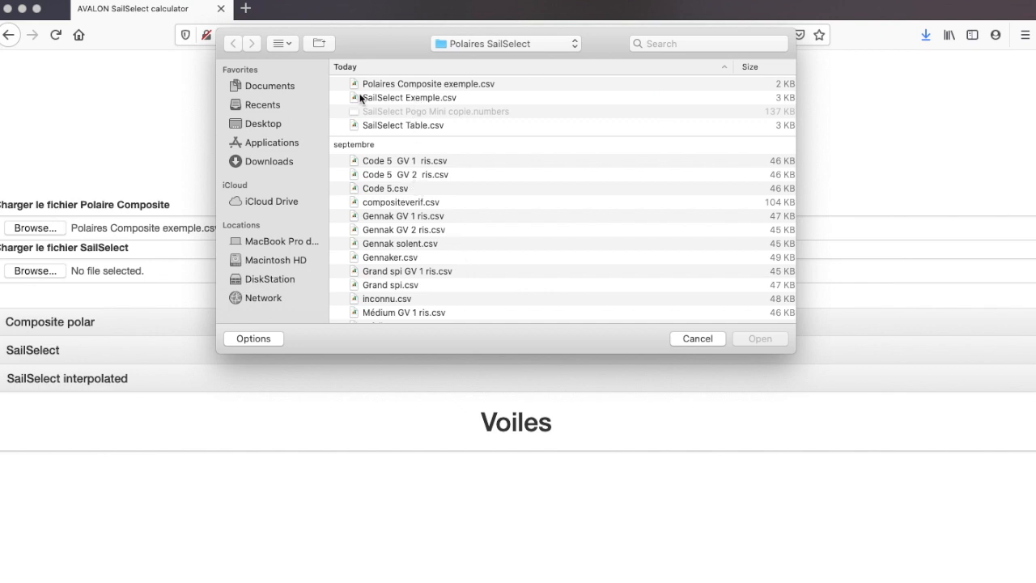
pyautogui.click(399, 98)
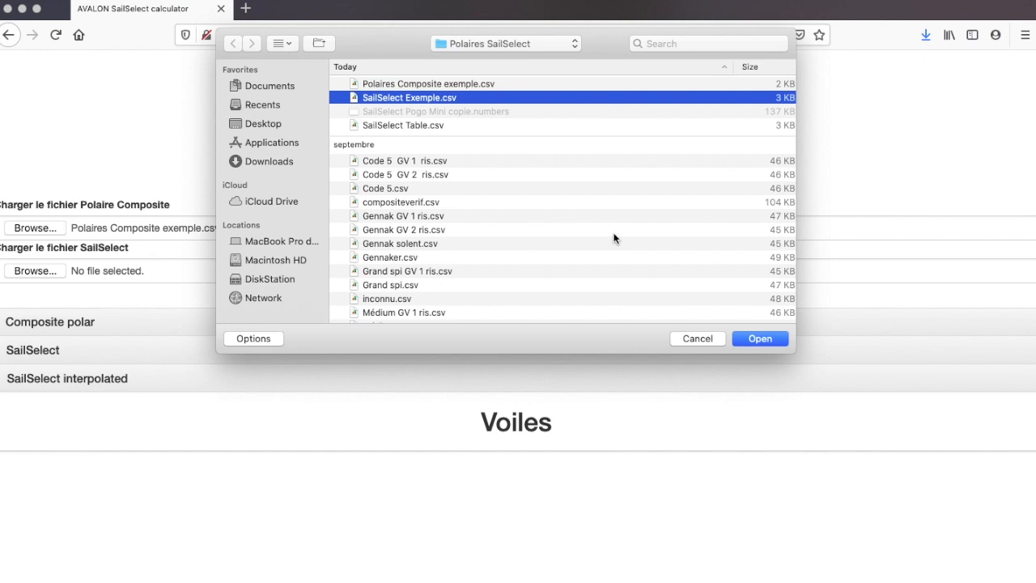
pyautogui.click(757, 340)
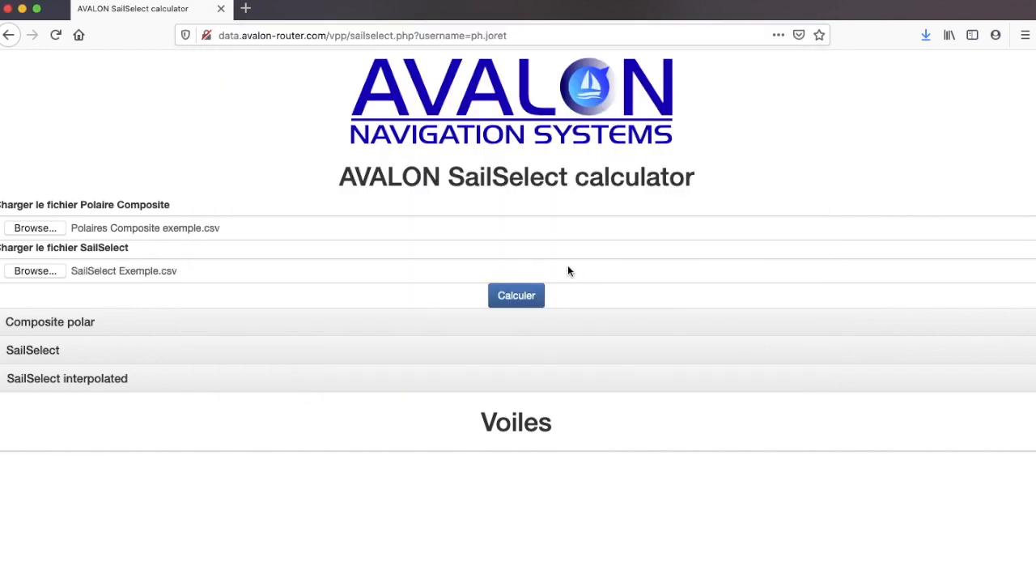
pyautogui.click(522, 297)
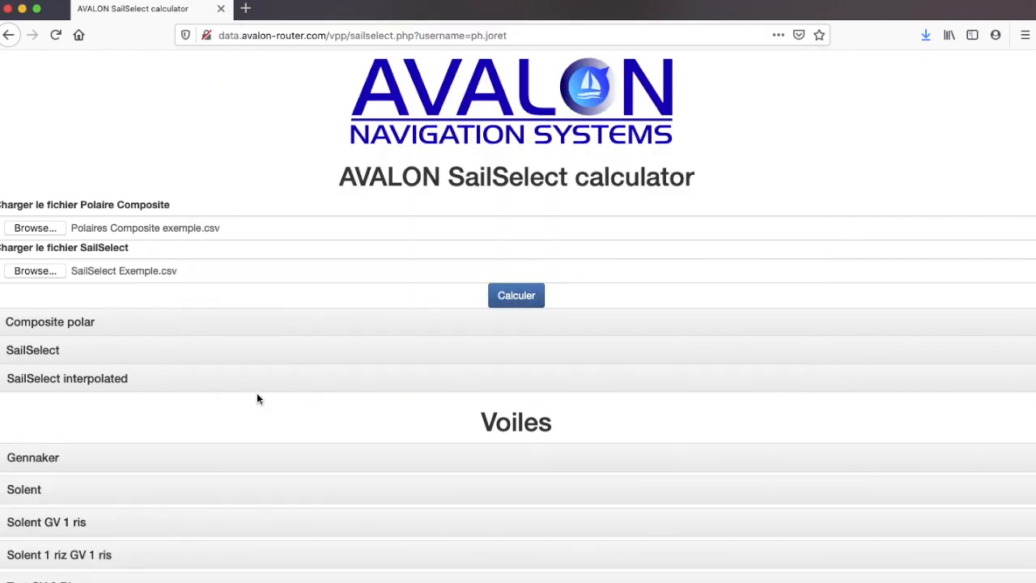
# Review the list of calculated sails and expand Gennaker to examine its TWA/TWS speed table and polar diagram
pyautogui.scroll(-3, 257, 393)
pyautogui.scroll(-2, 257, 396)
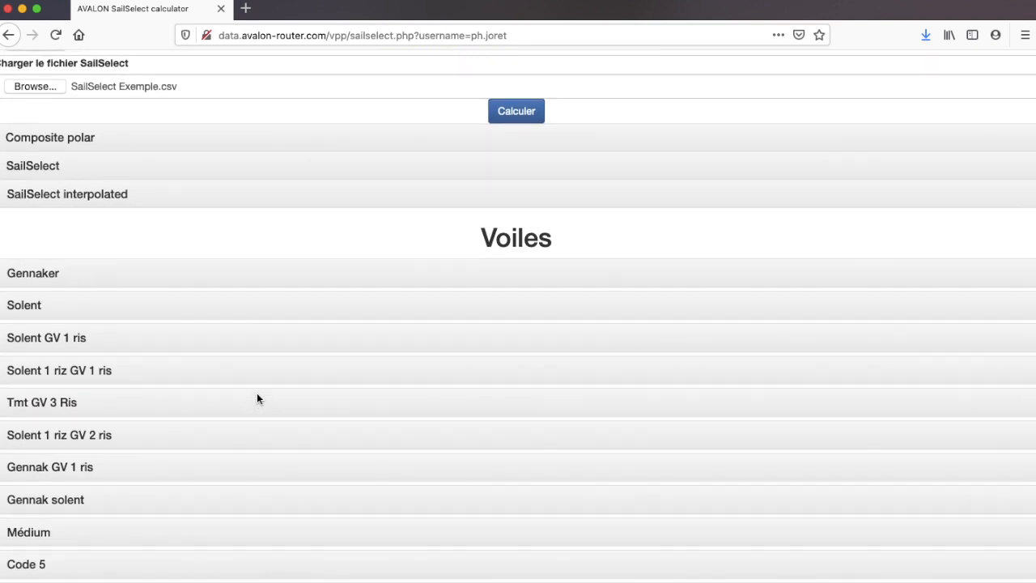
pyautogui.scroll(-6, 257, 395)
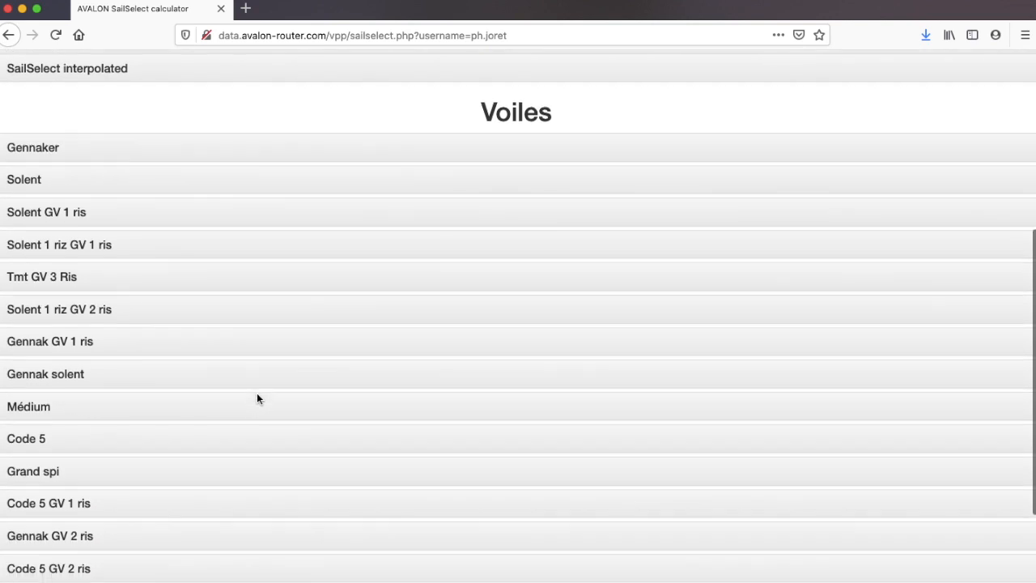
pyautogui.scroll(4, 256, 396)
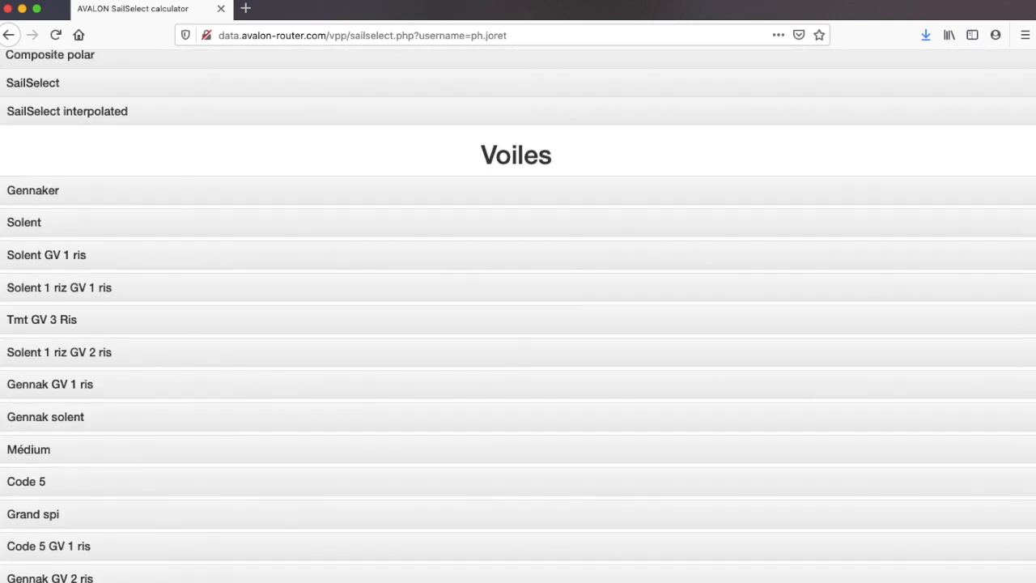
pyautogui.click(30, 195)
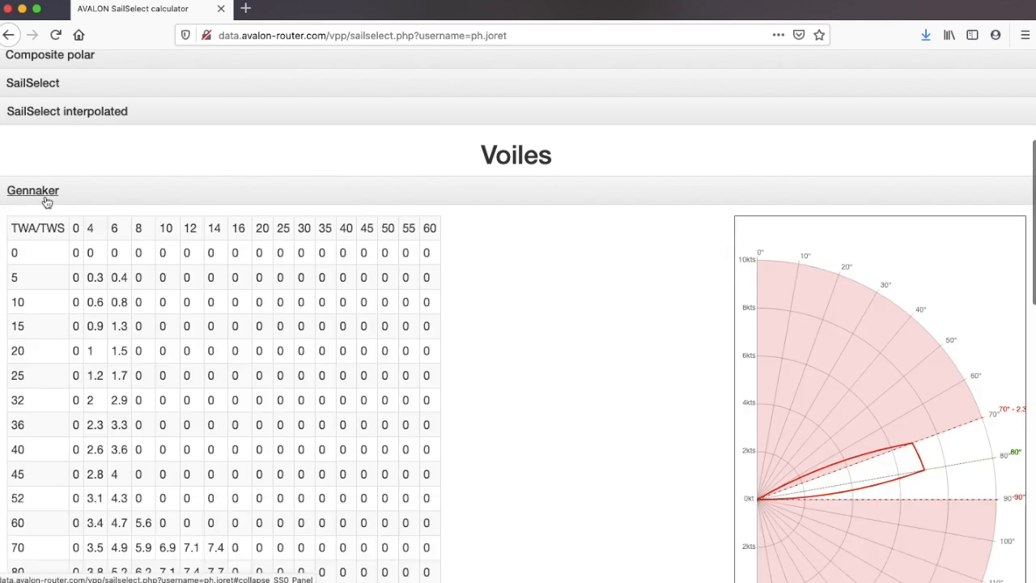
pyautogui.scroll(-2, 448, 421)
pyautogui.scroll(-2, 449, 428)
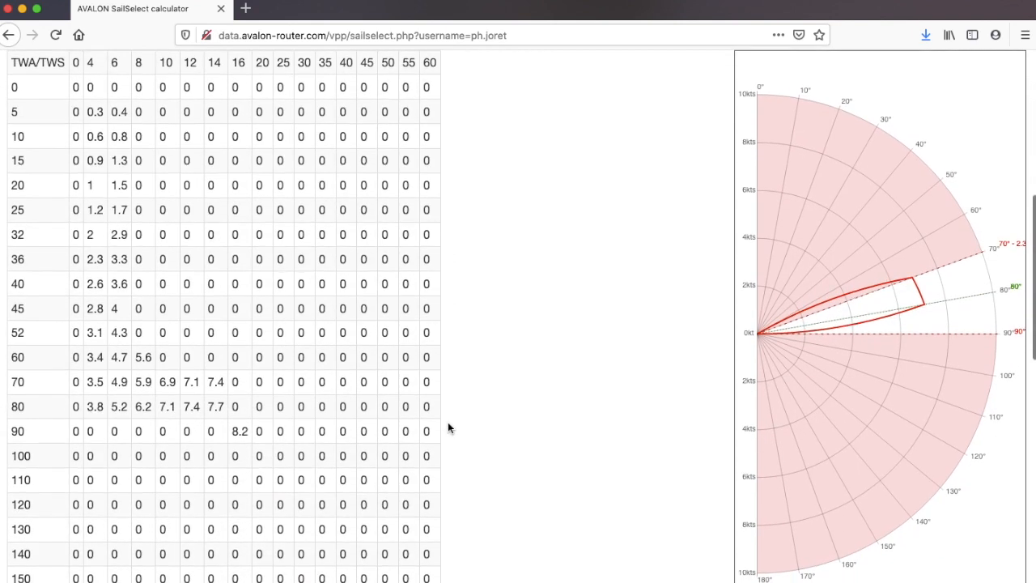
pyautogui.scroll(3, 449, 424)
pyautogui.scroll(-4, 449, 424)
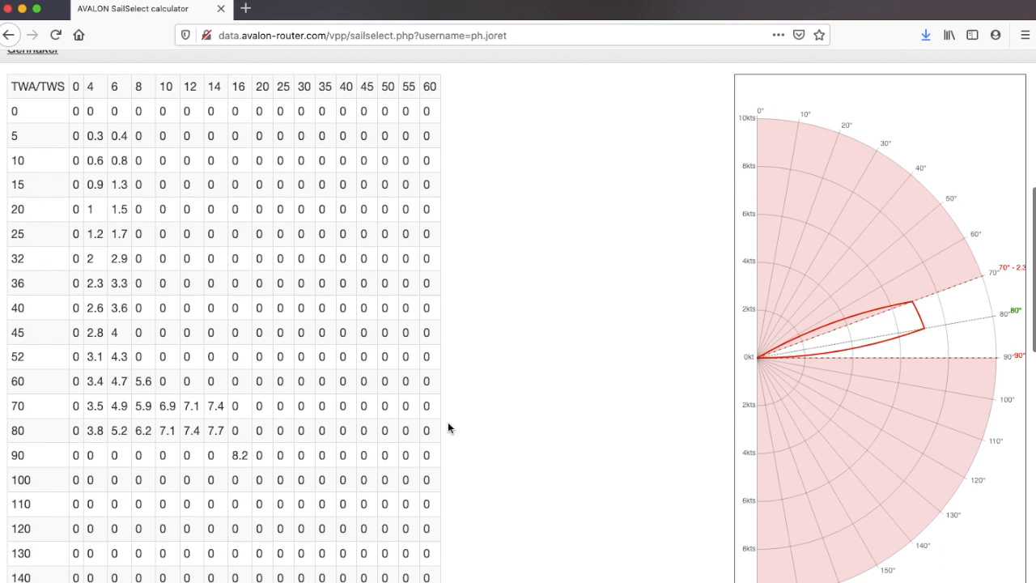
pyautogui.scroll(-4, 448, 422)
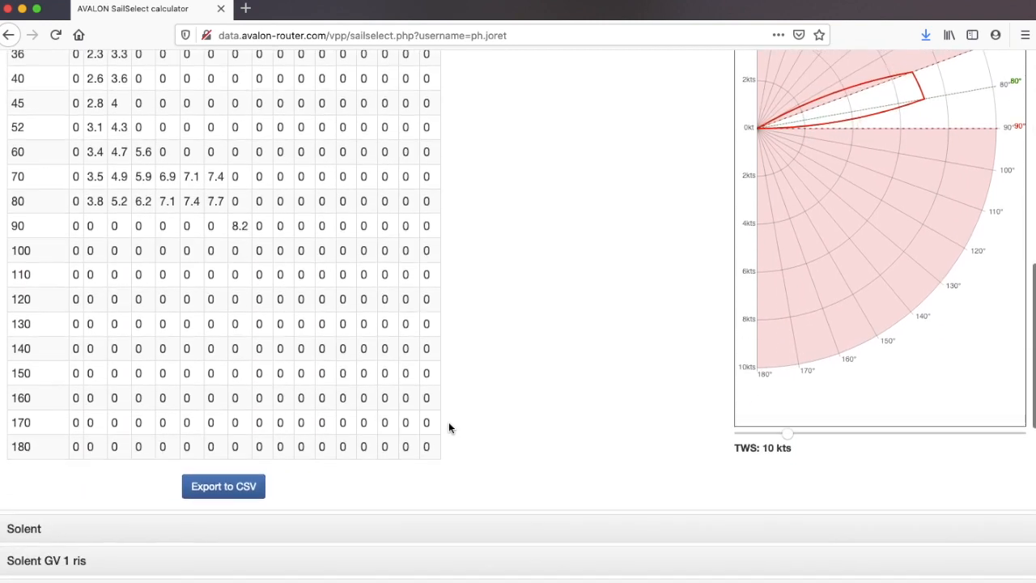